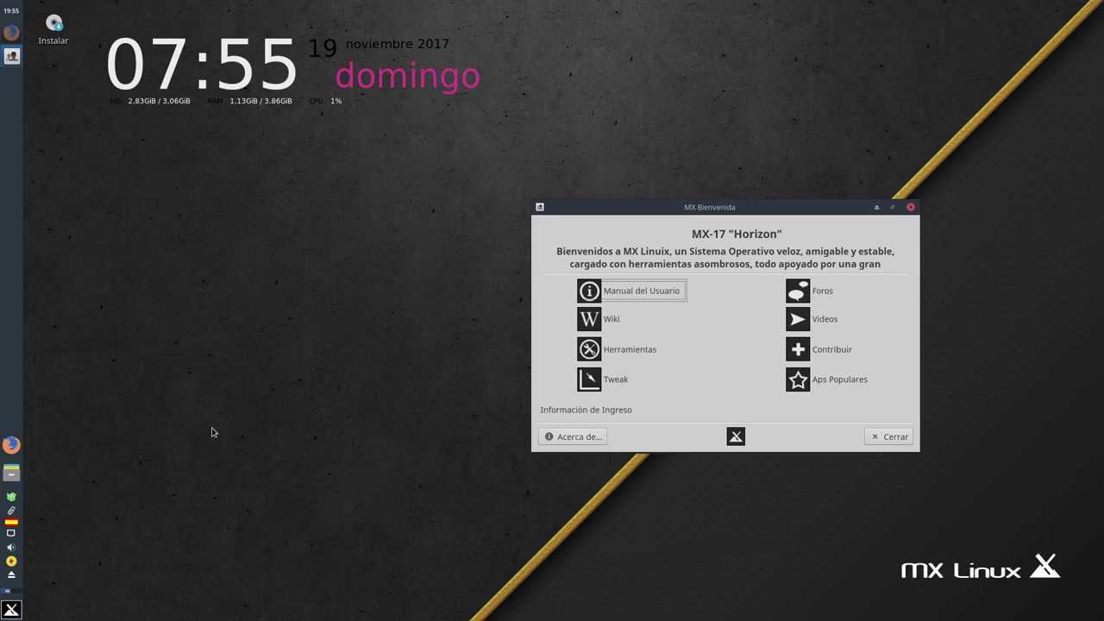
Bring the Firefox window back on screen over the MX Linux live desktop
click(12, 35)
scroll(126, 216, up, 5)
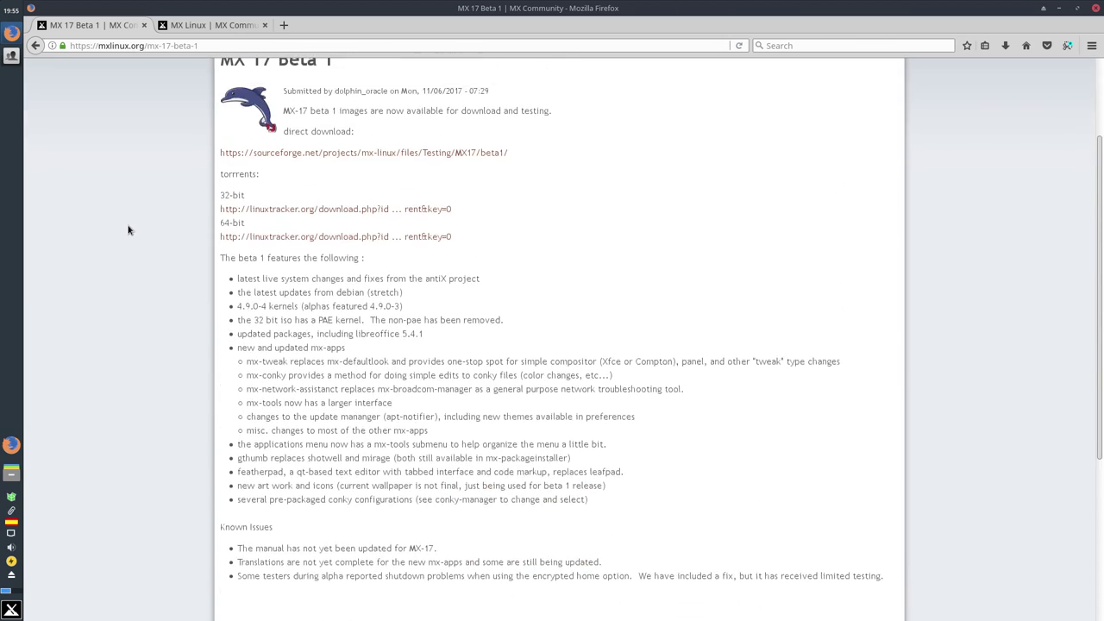
scroll(129, 230, up, 3)
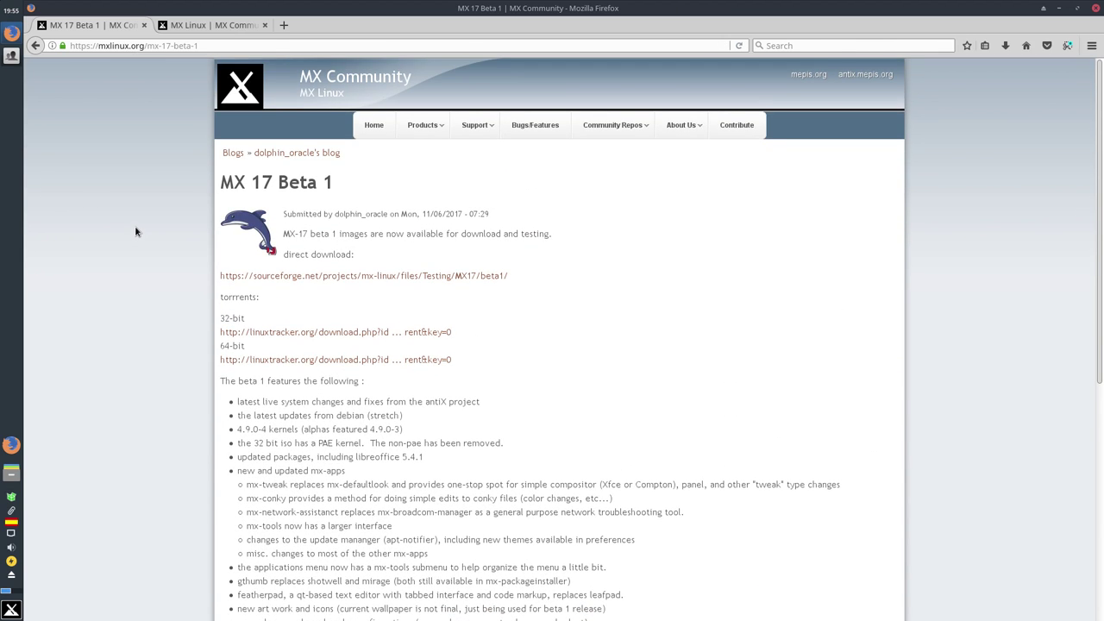
key(ctrl+Tab)
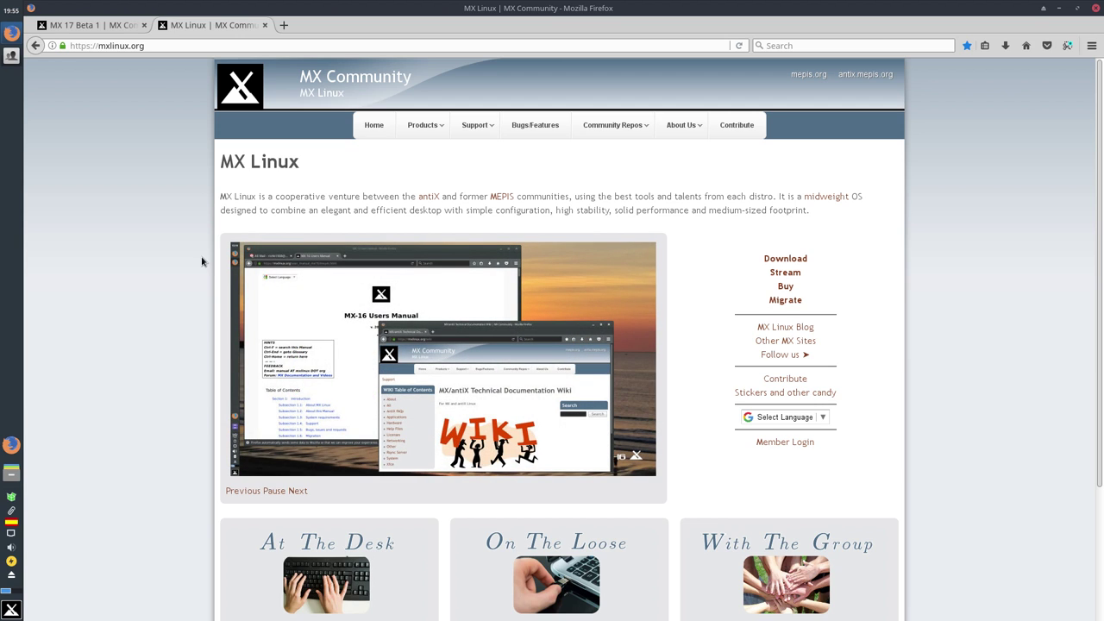
scroll(353, 343, down, 4)
scroll(205, 97, up, 2)
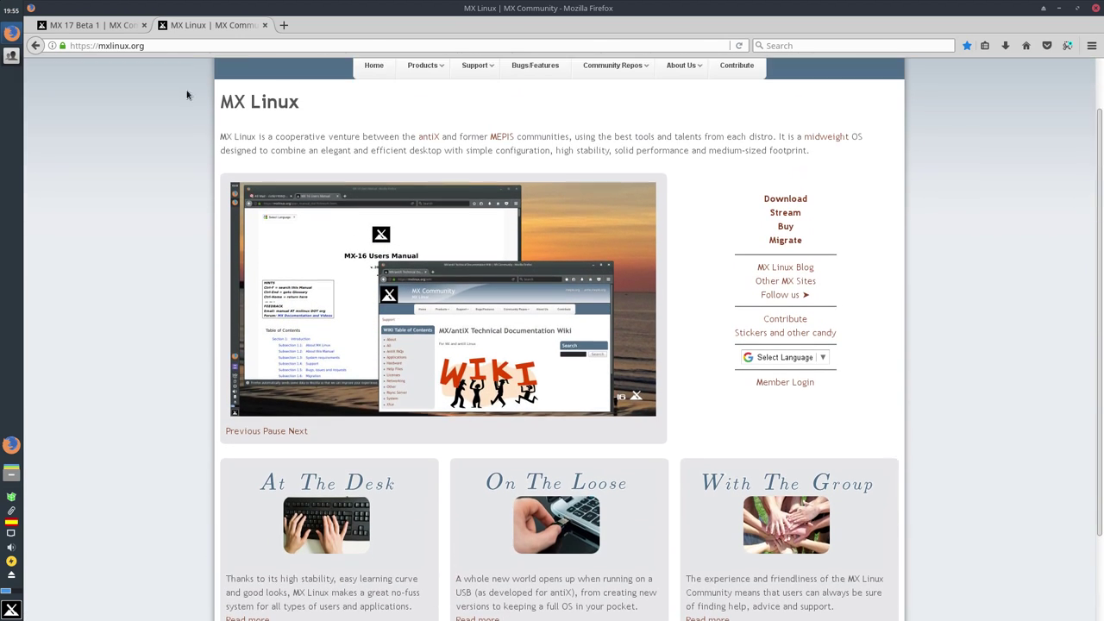
click(93, 25)
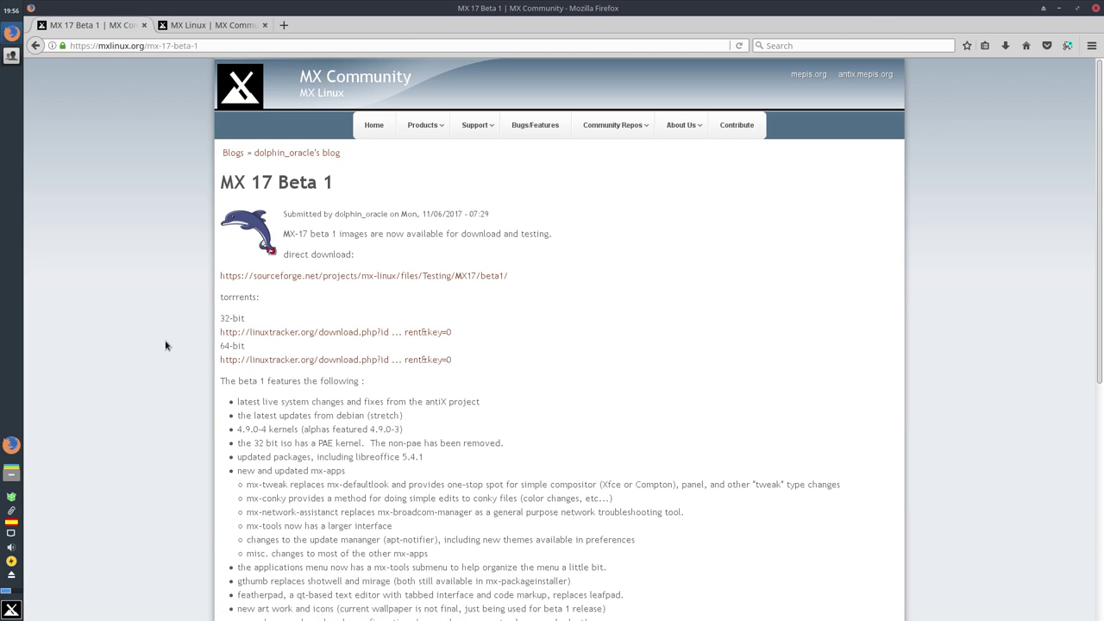
scroll(166, 345, down, 1)
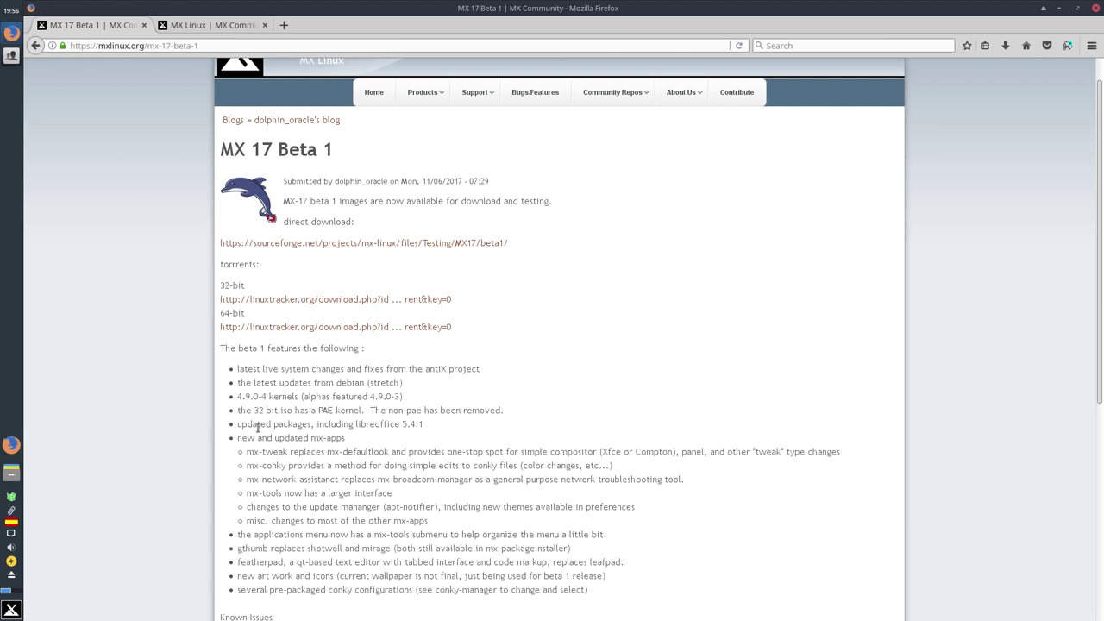
scroll(257, 429, down, 2)
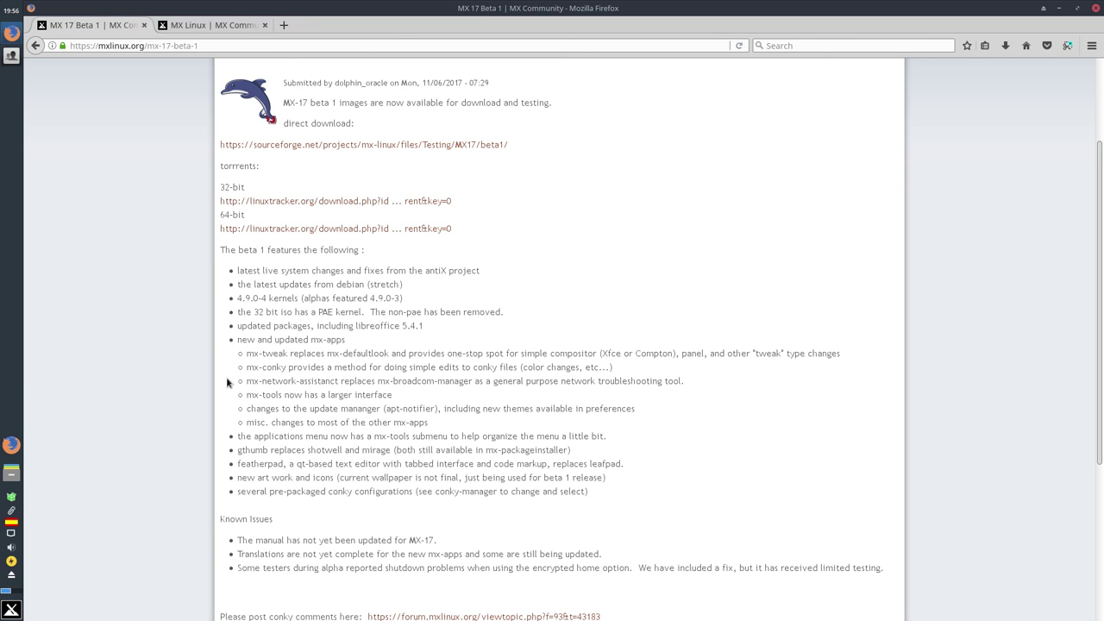
scroll(227, 382, down, 4)
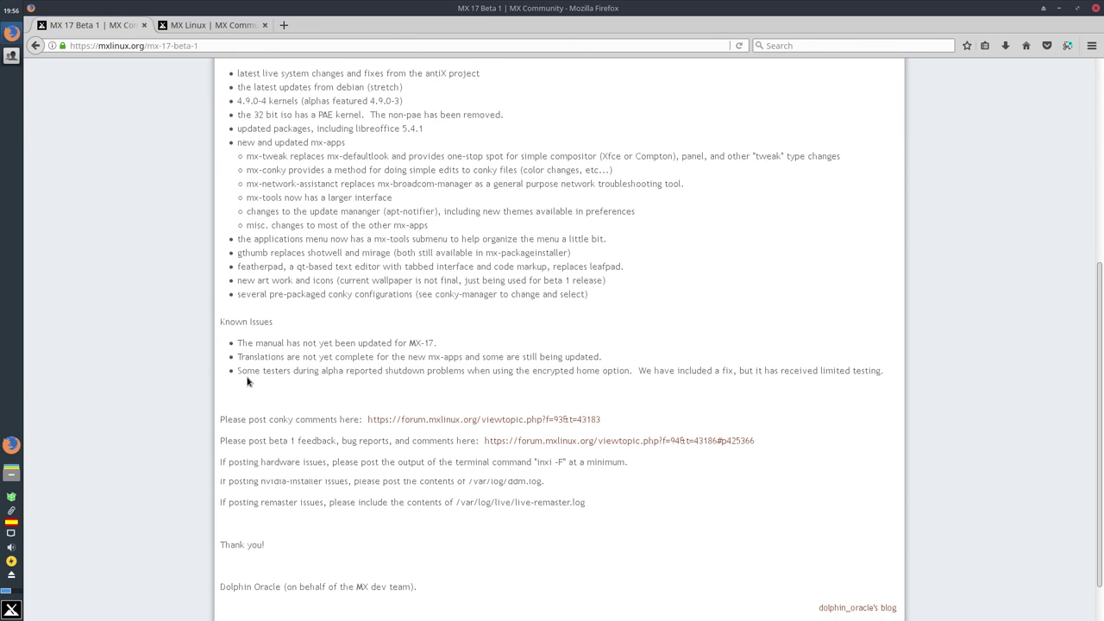
scroll(246, 381, down, 1)
scroll(246, 381, up, 8)
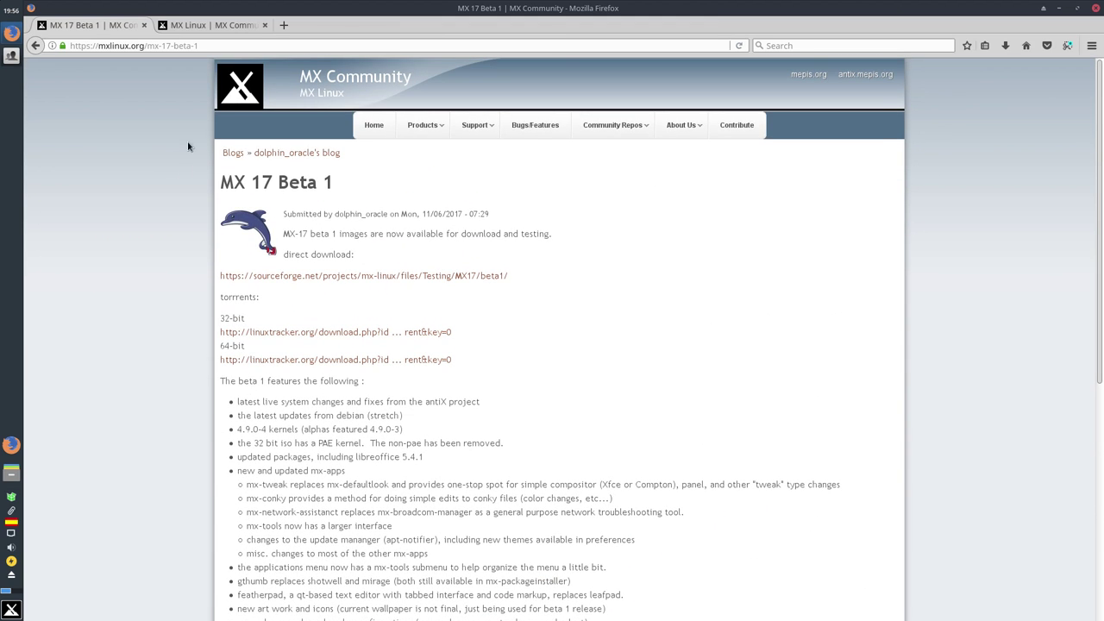
Minimize Firefox, reposition the MX Bienvenida welcome window, then close it with Cerrar
click(1059, 9)
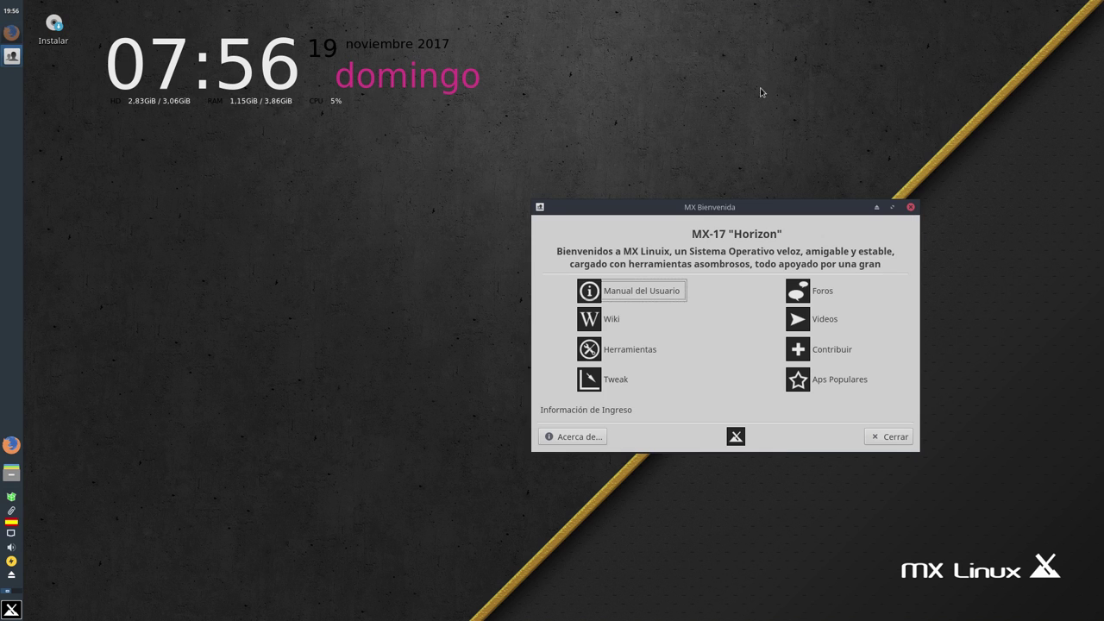
drag(649, 212, 289, 203)
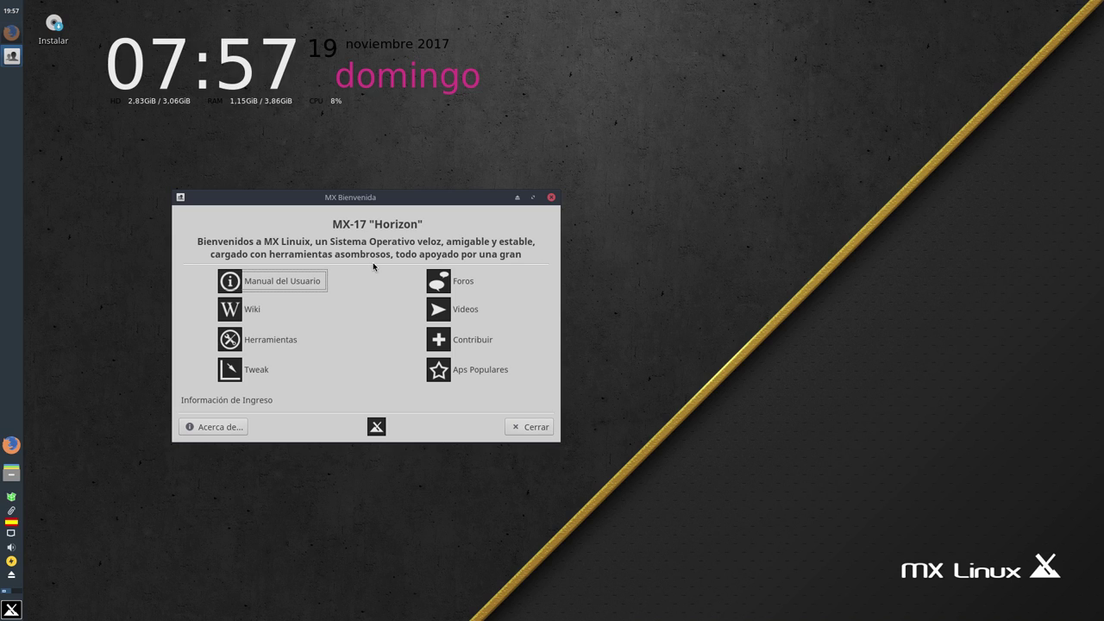
drag(372, 202, 465, 192)
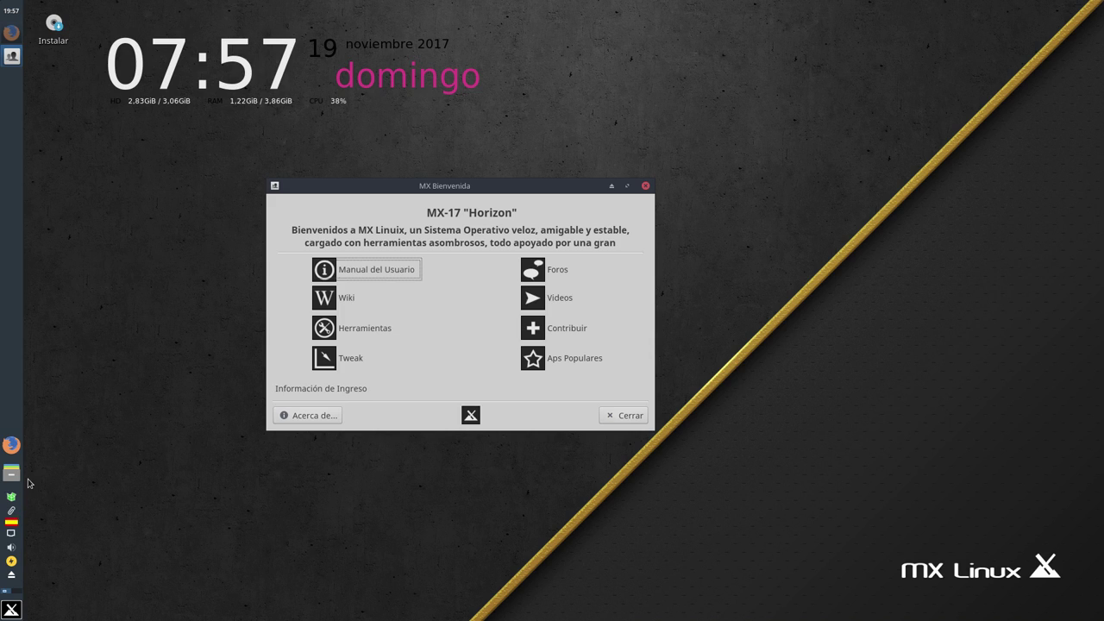
mouse_move(2, 430)
drag(469, 187, 825, 163)
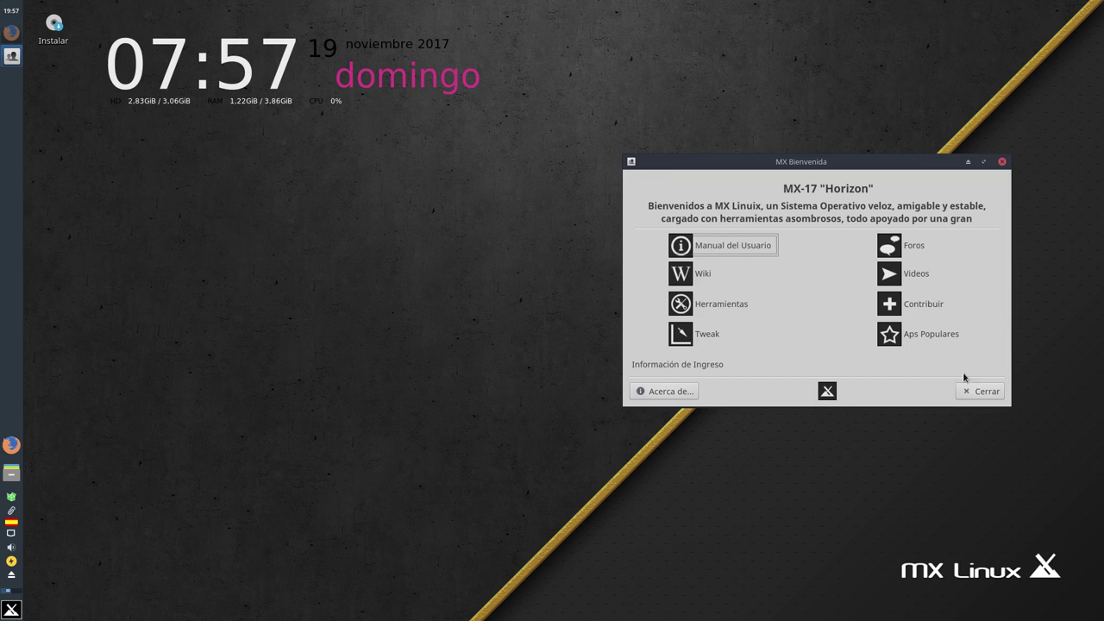
click(981, 391)
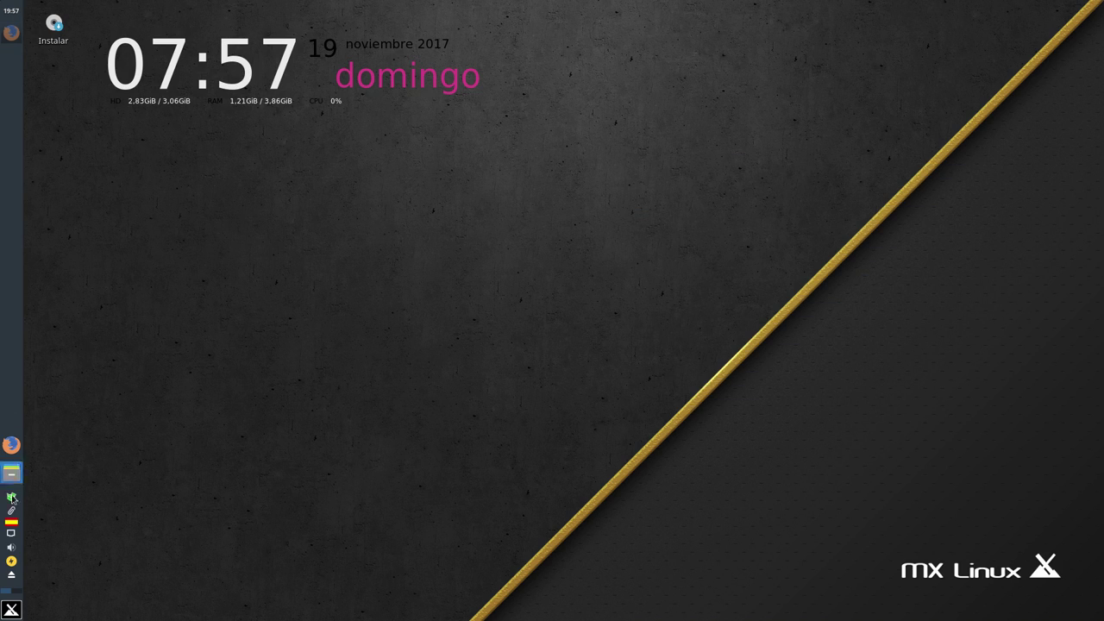
Launch Configuración from the Whisker menu, visit Editor de configuración, and return to Toda la configuración
click(11, 609)
mouse_move(237, 372)
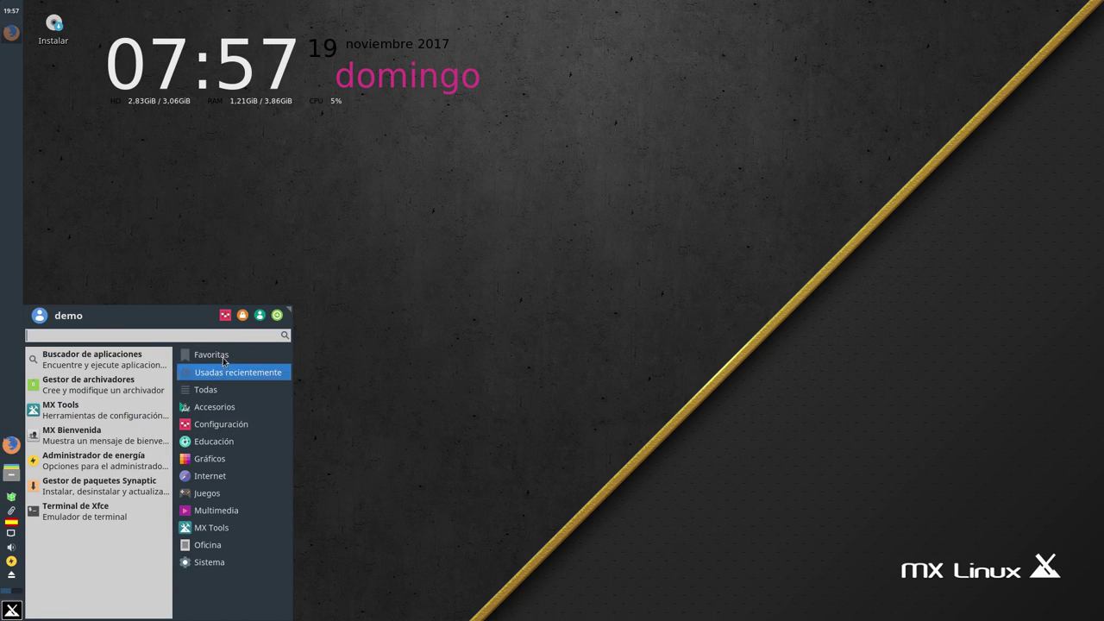
click(221, 279)
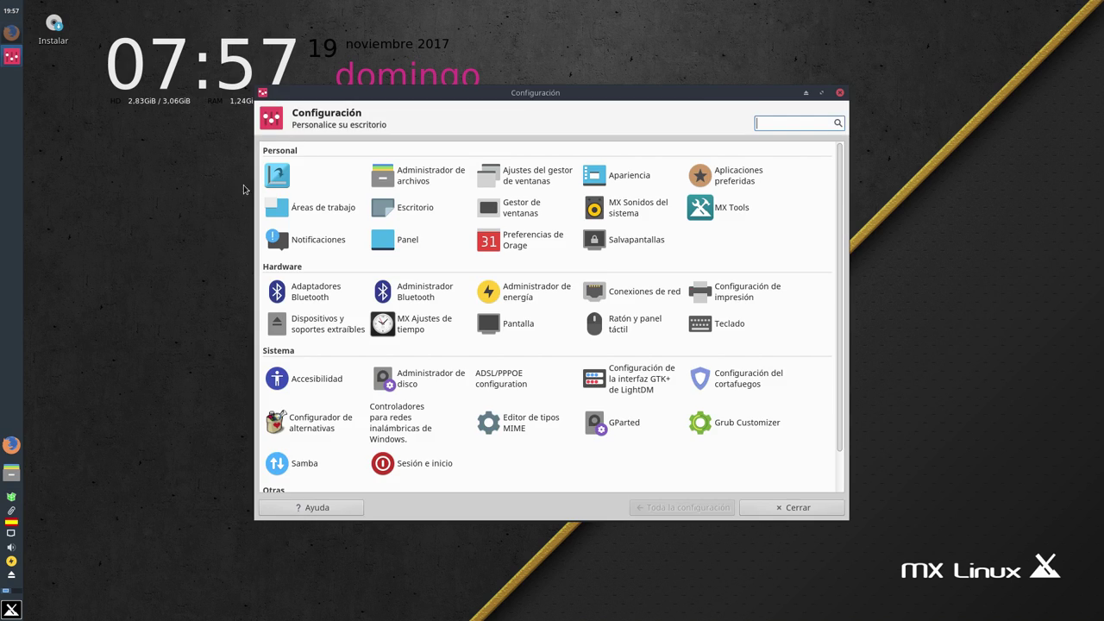
drag(451, 95, 461, 107)
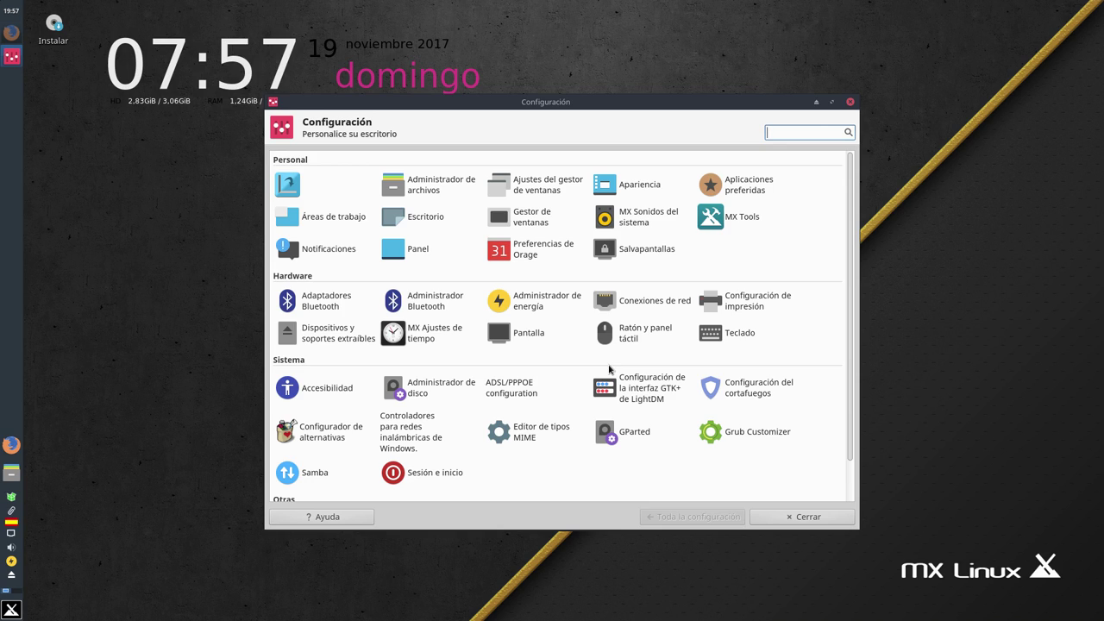
scroll(575, 359, down, 1)
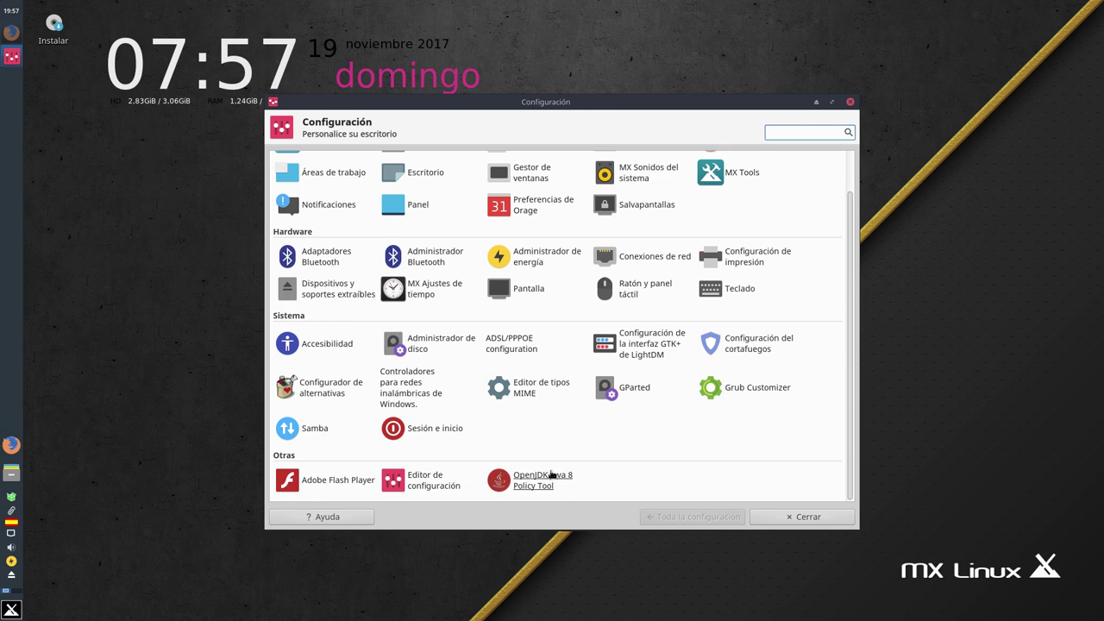
click(423, 476)
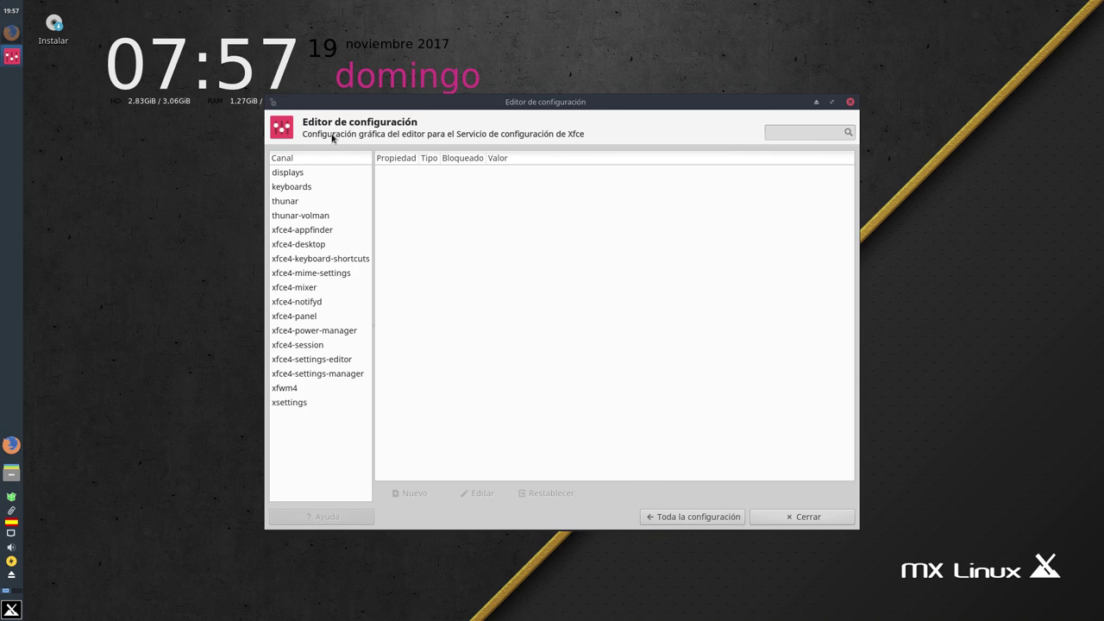
click(690, 518)
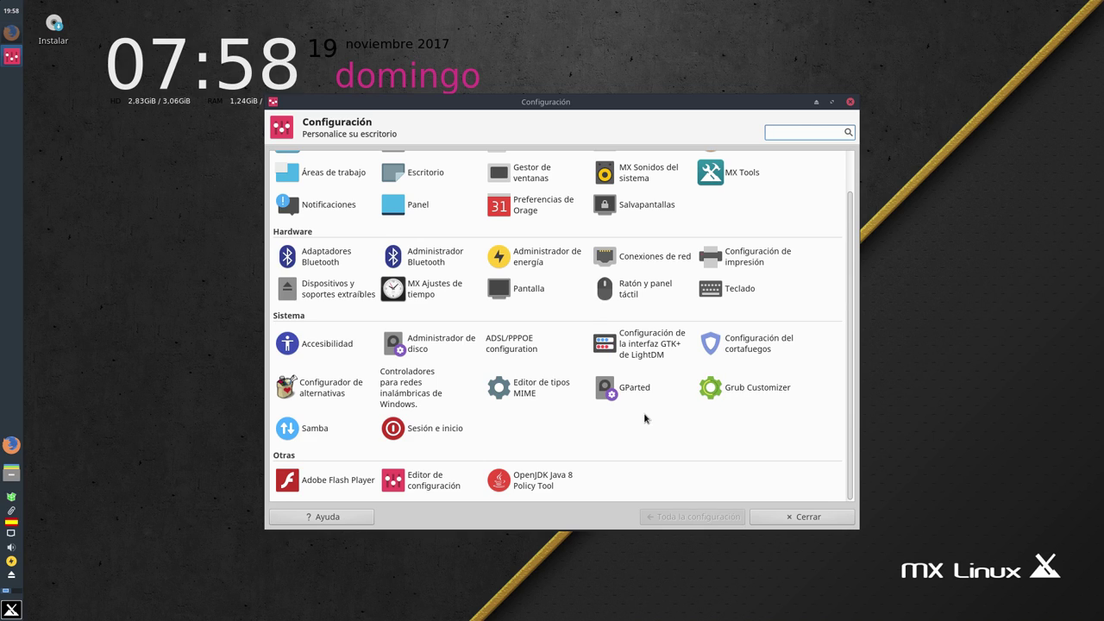
scroll(620, 379, up, 1)
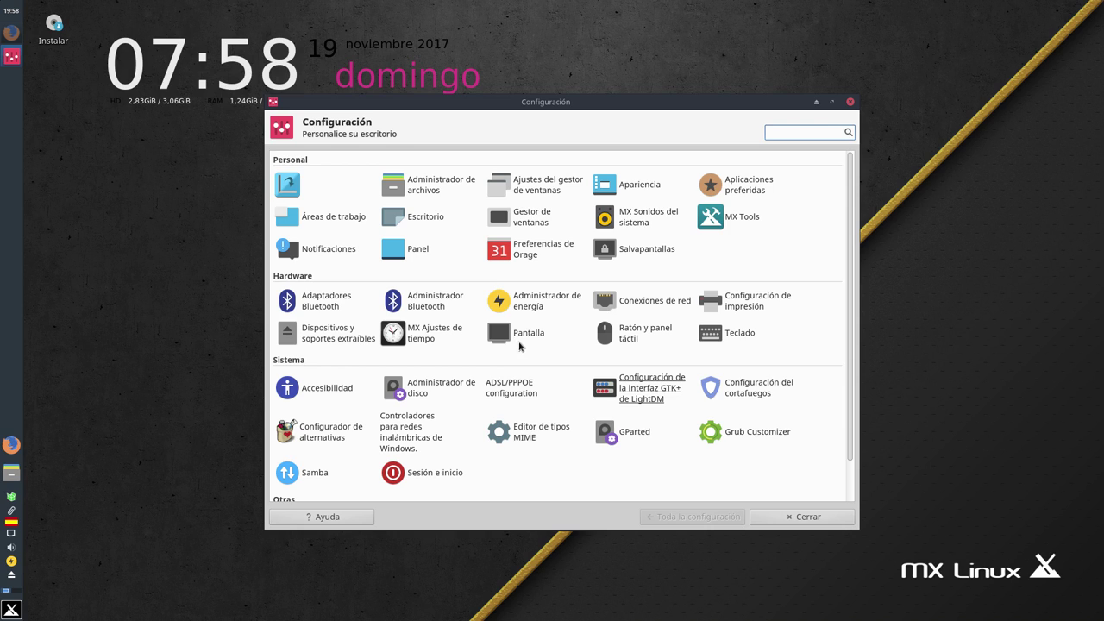
Open MX Tools from Configuración, browse MX Herramientas, then close it and Configuración
click(724, 218)
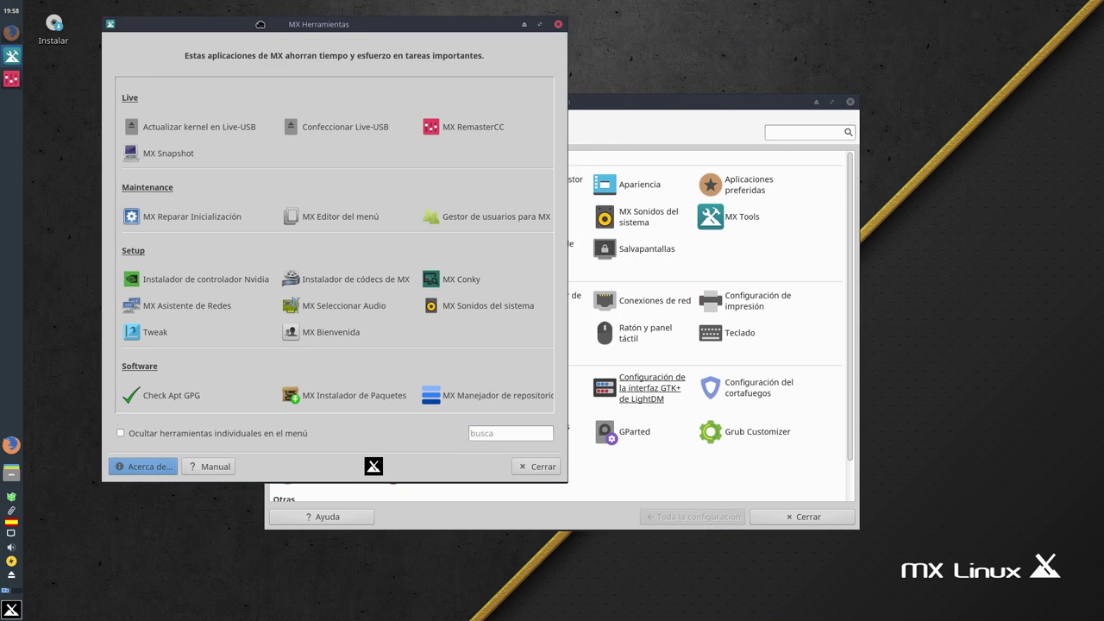
drag(651, 125, 785, 156)
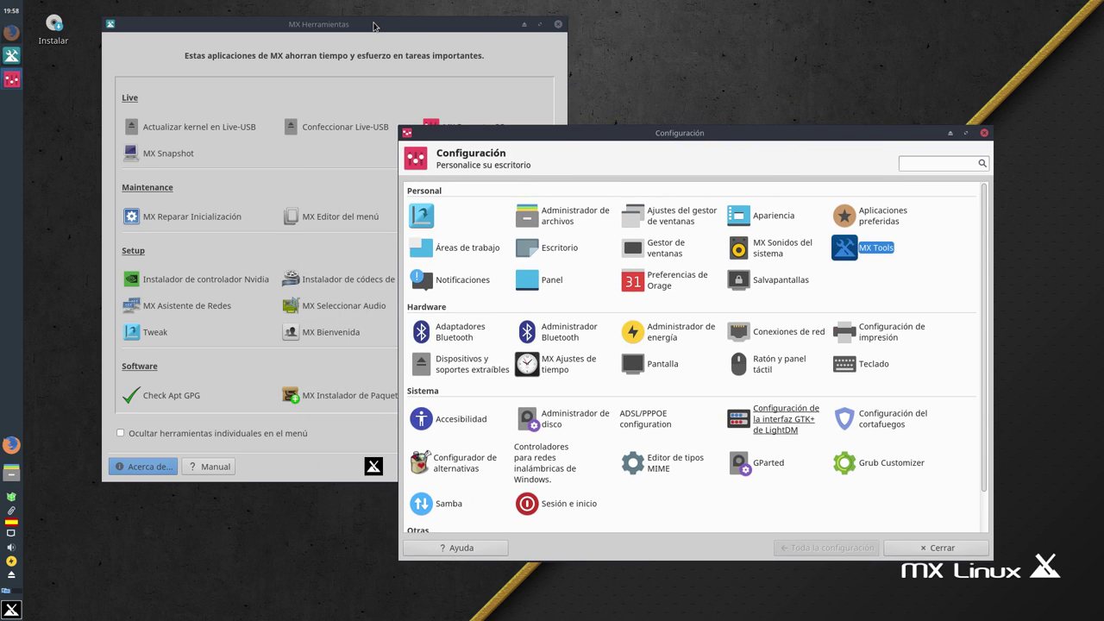
click(374, 26)
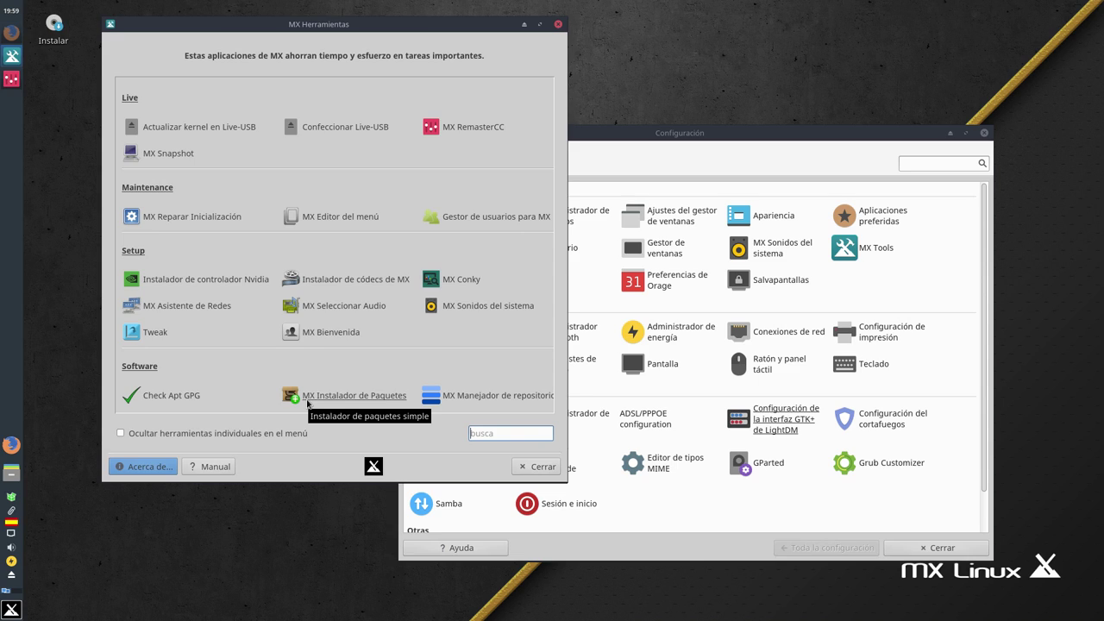
click(539, 466)
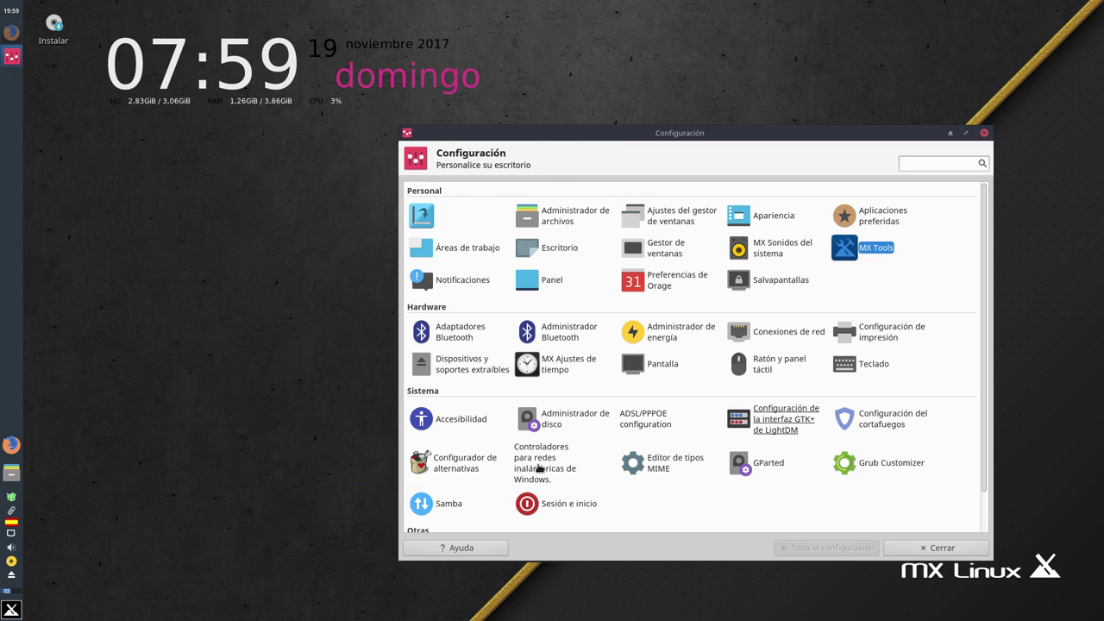
drag(732, 136, 492, 128)
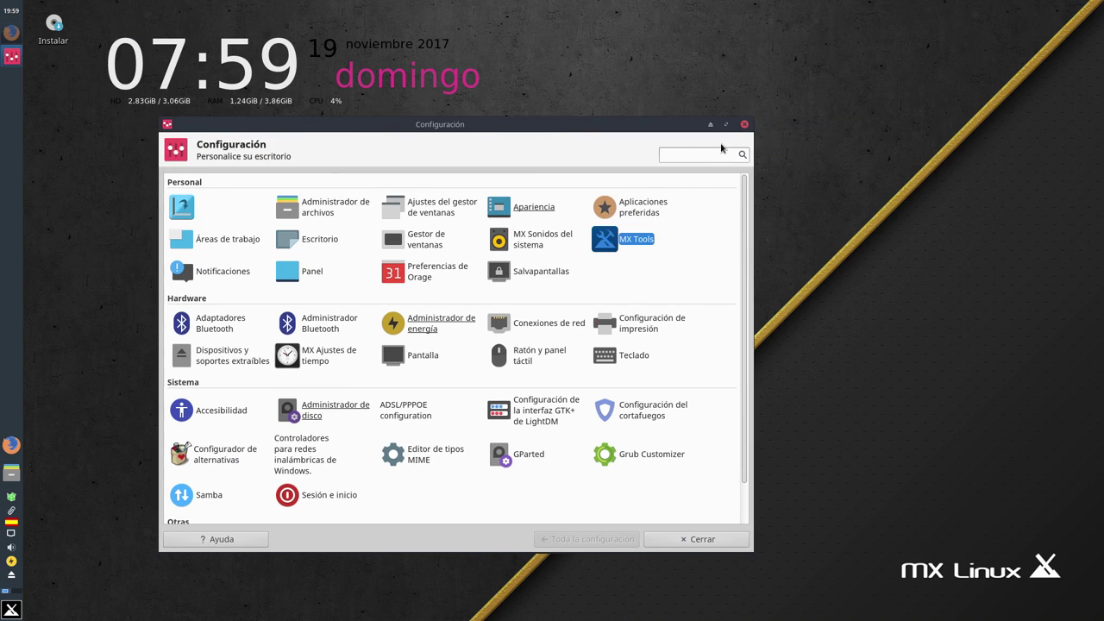
click(685, 540)
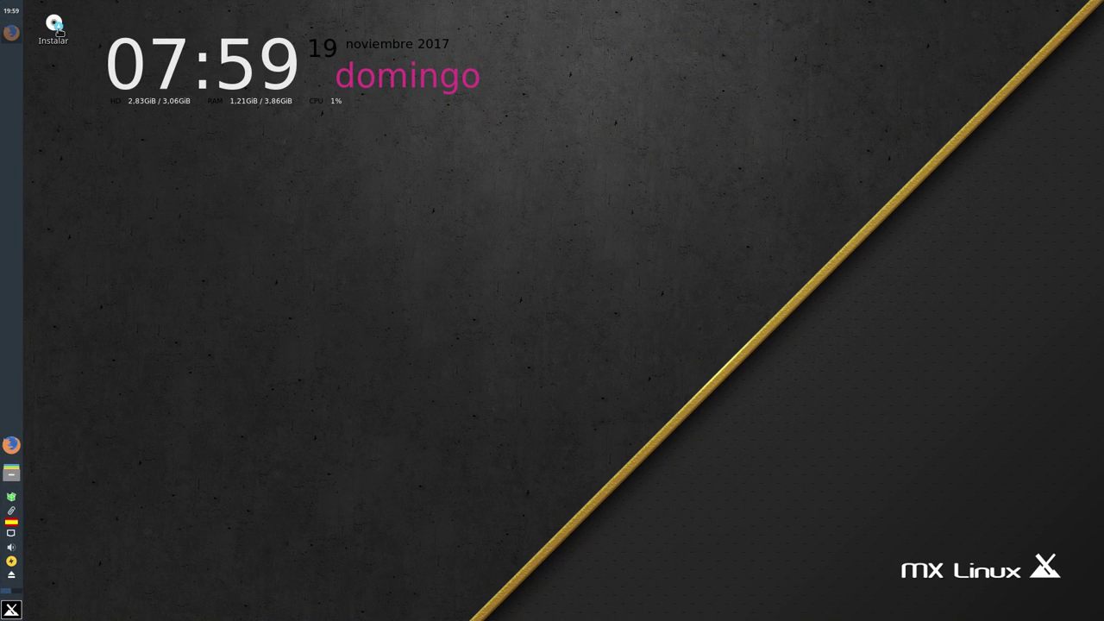
Launch the MX Linux installer and move past the terms to disk selection
double_click(54, 26)
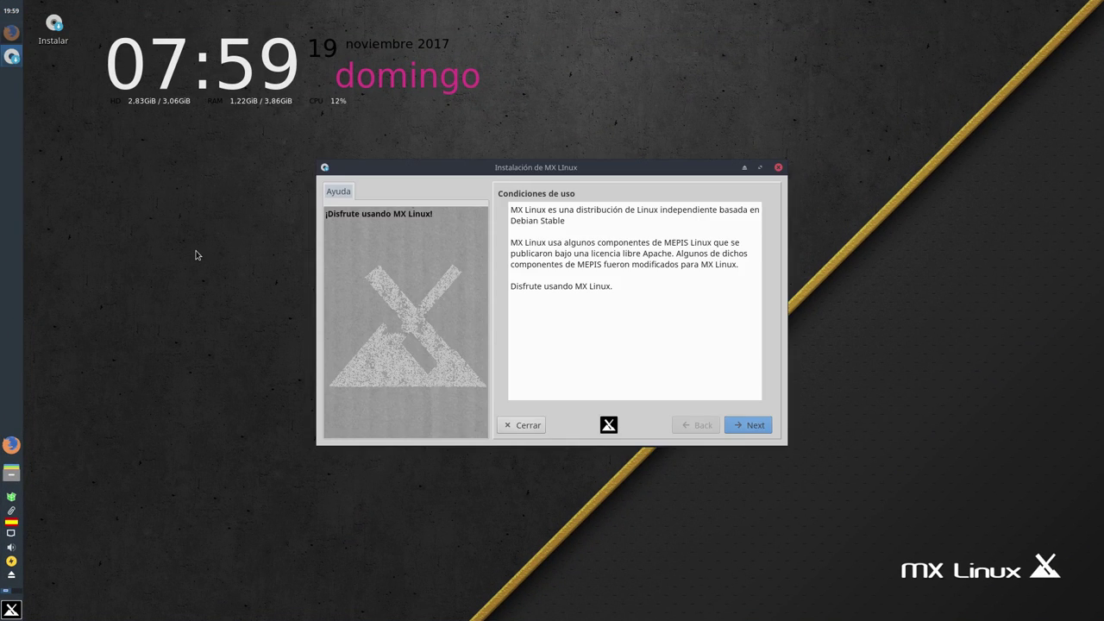
drag(508, 168, 434, 165)
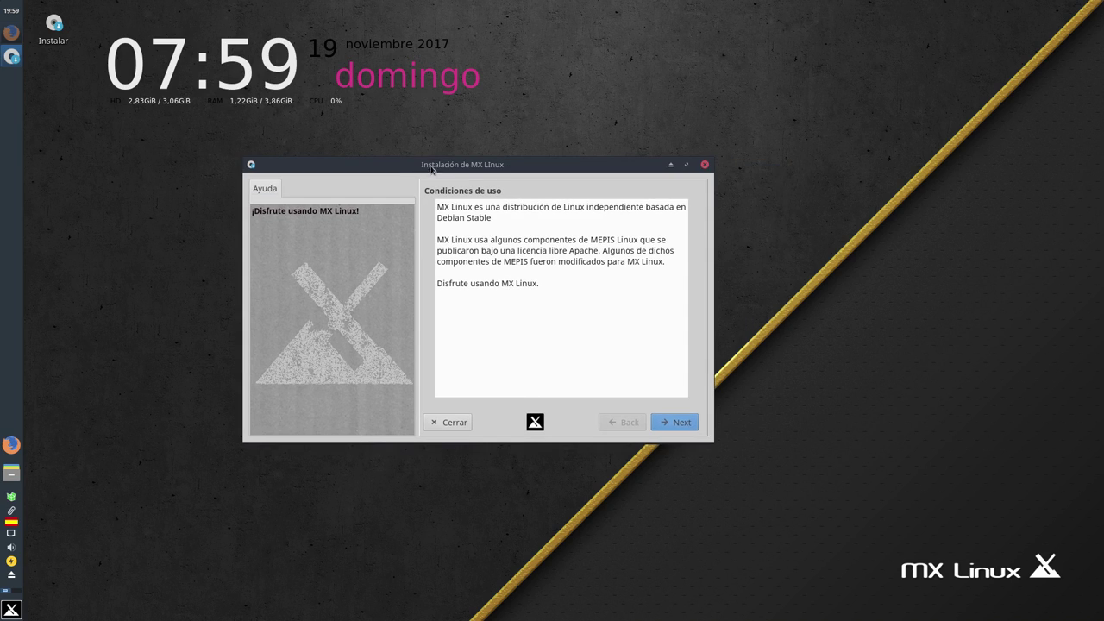
click(676, 427)
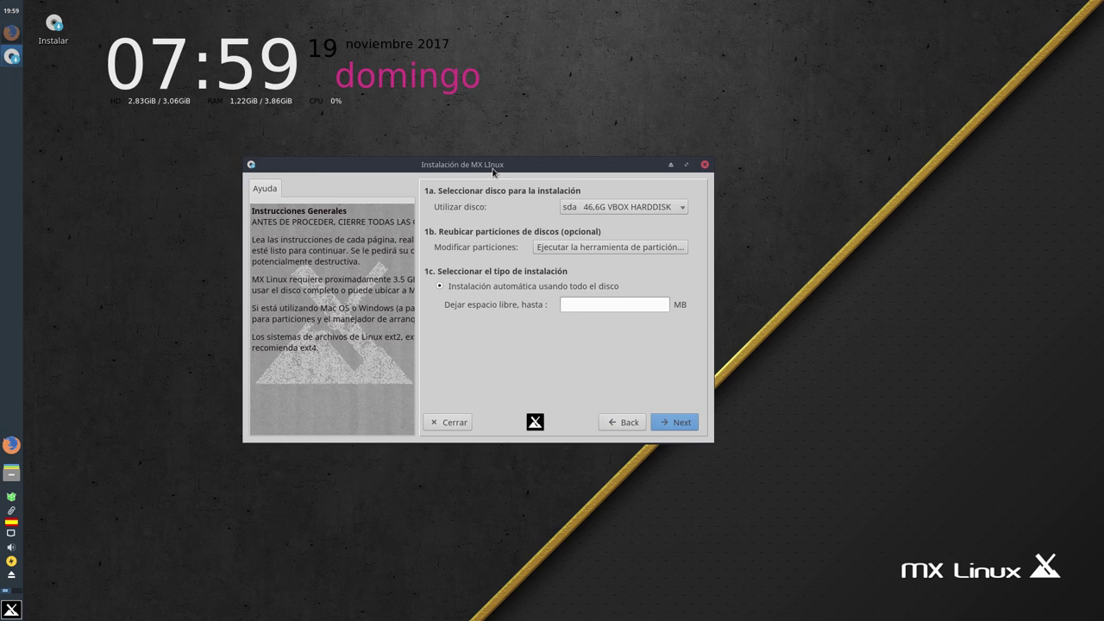
Choose automatic installation on the entire sda disk and confirm formatting it
drag(493, 167, 572, 181)
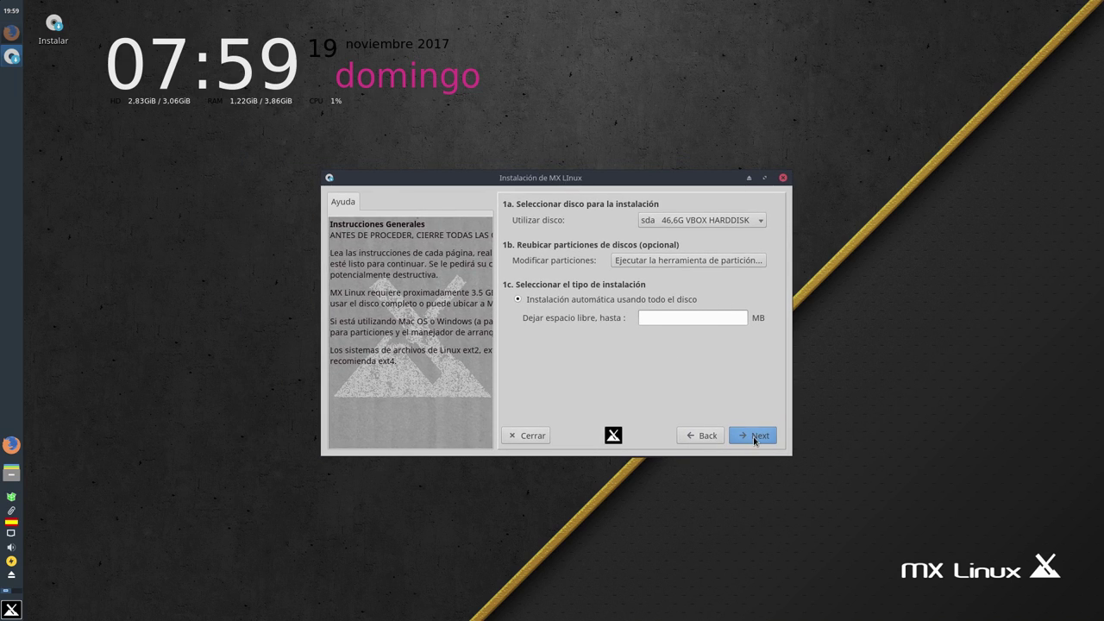
click(753, 437)
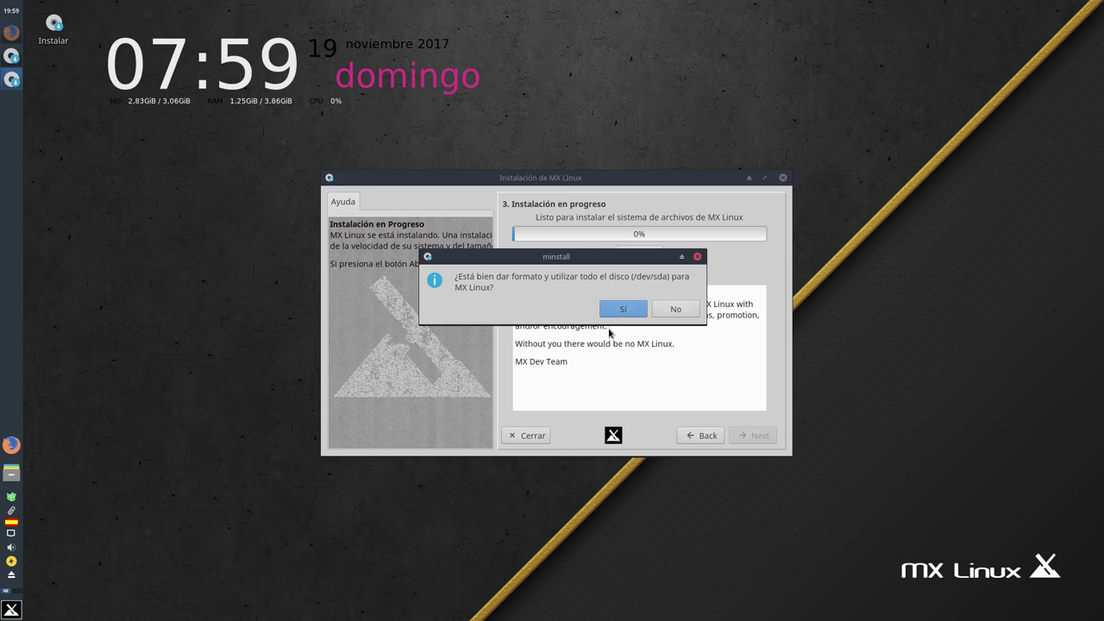
click(623, 309)
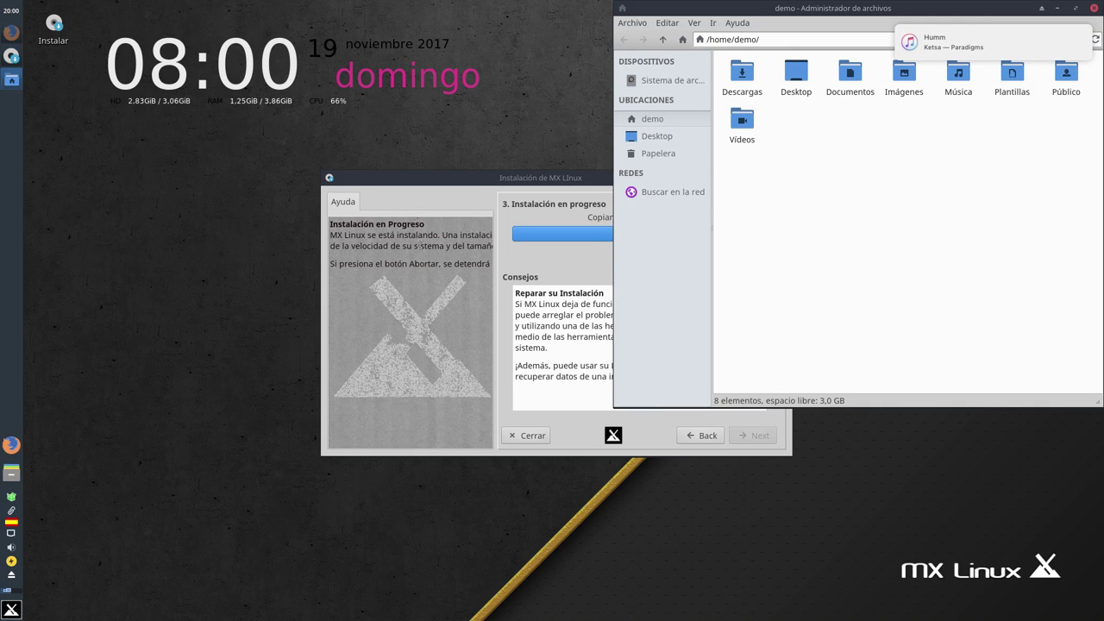
View Thunar's version (1.6.12) under Ayuda > Acerca de, then dismiss the dialog
drag(775, 16, 333, 123)
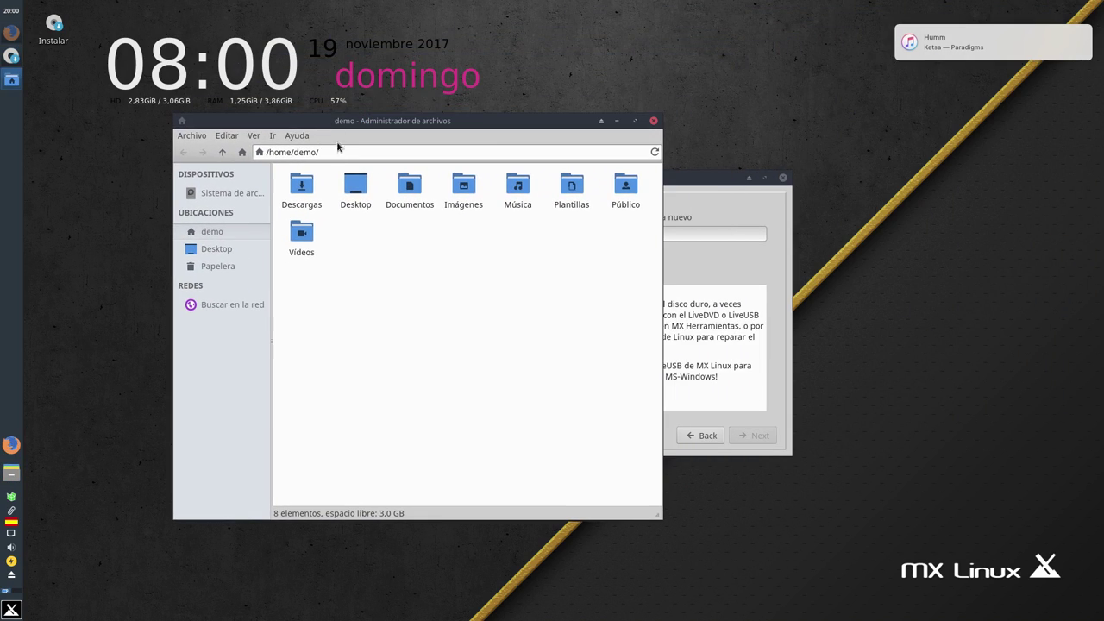
click(302, 141)
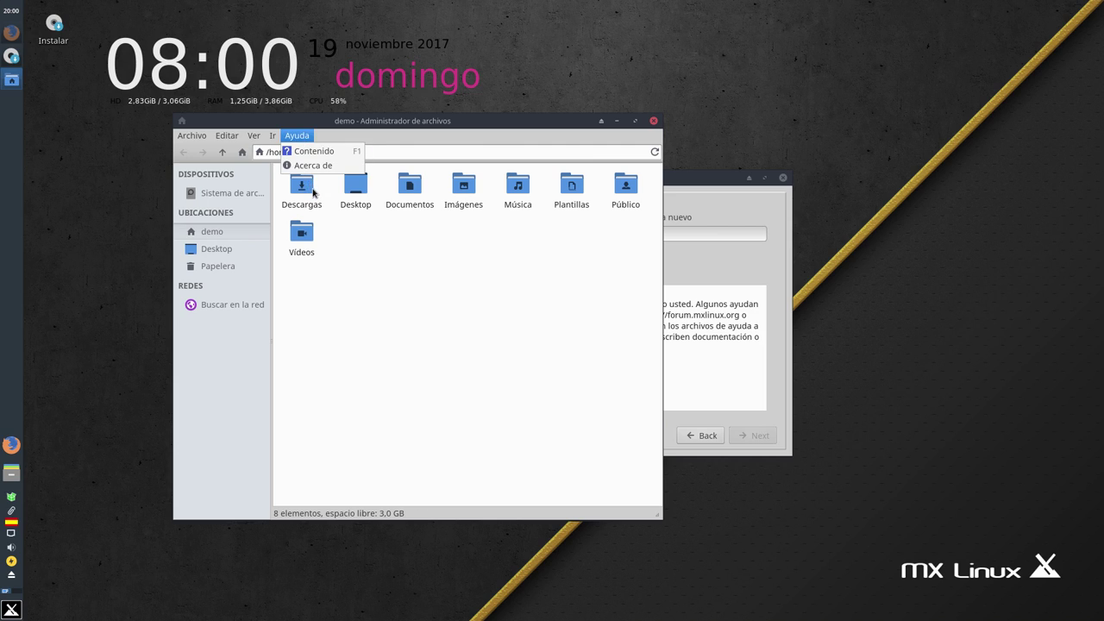
click(315, 169)
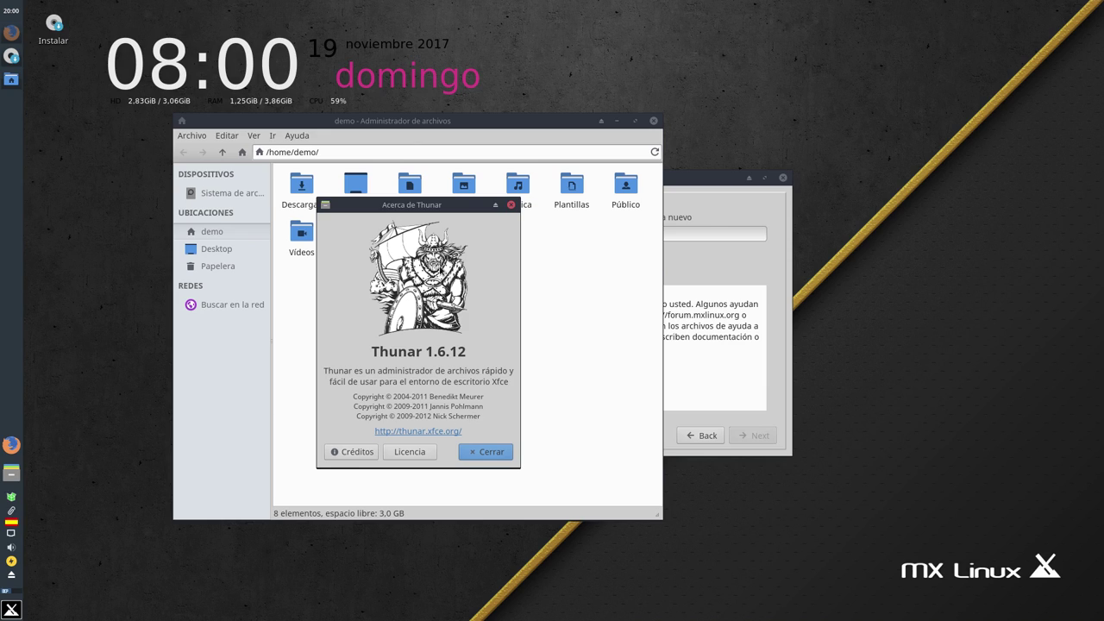
click(491, 452)
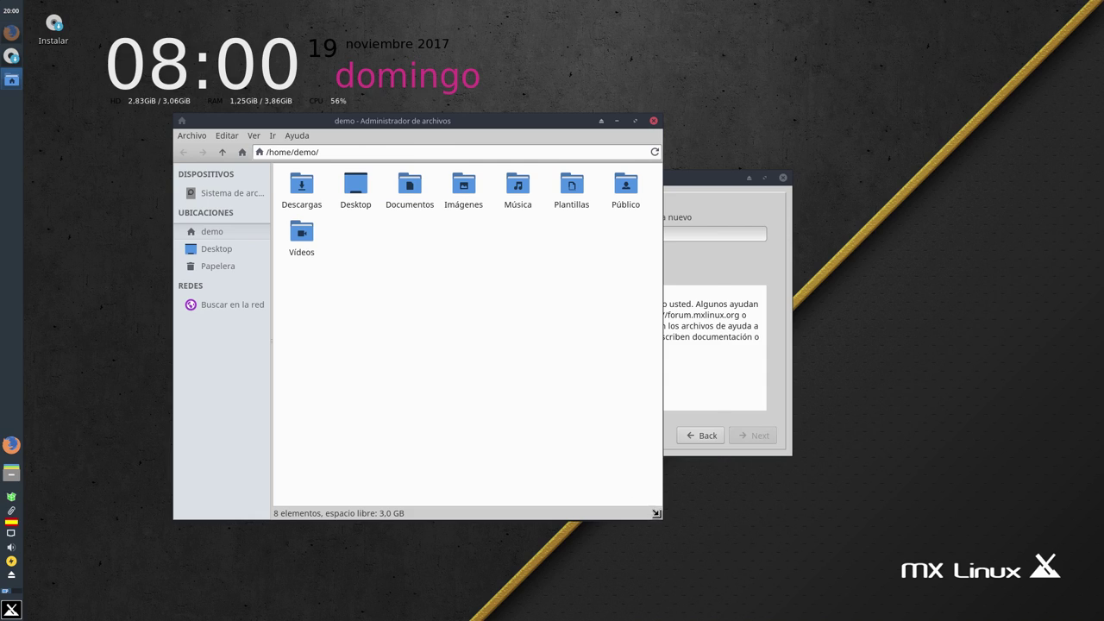
Resize and move the Thunar window, then close the file manager
drag(655, 512, 721, 472)
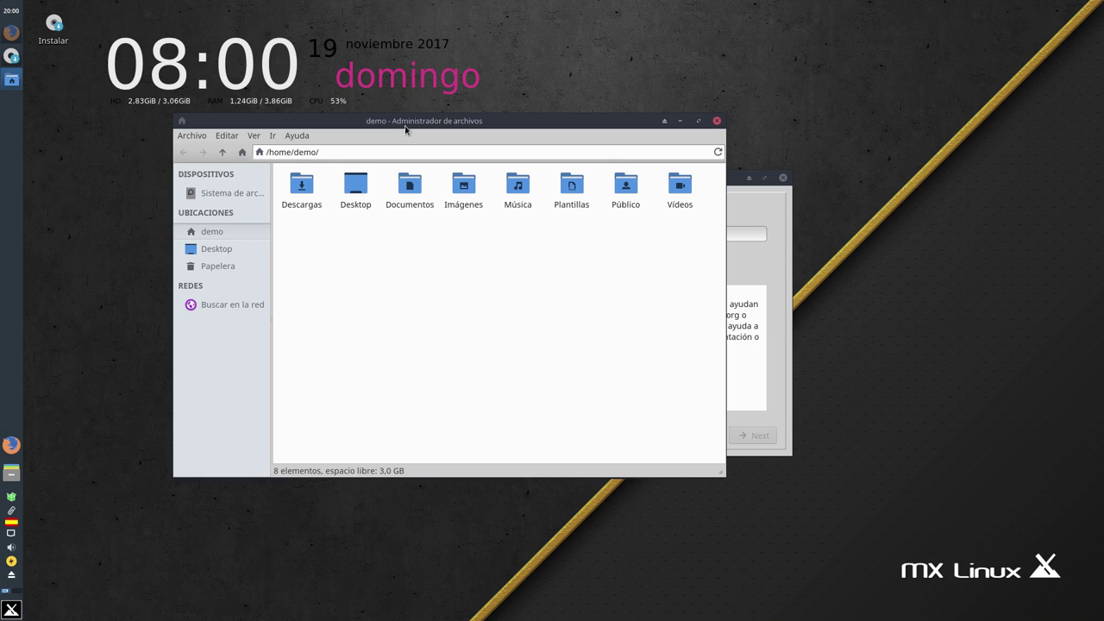
drag(404, 125, 382, 220)
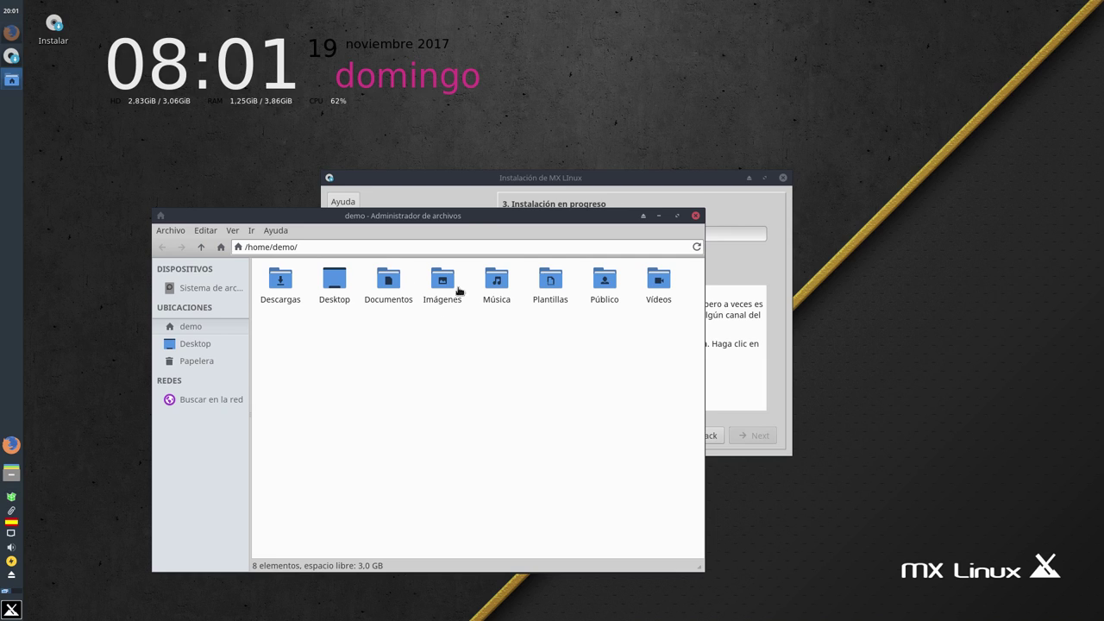
drag(462, 219, 454, 118)
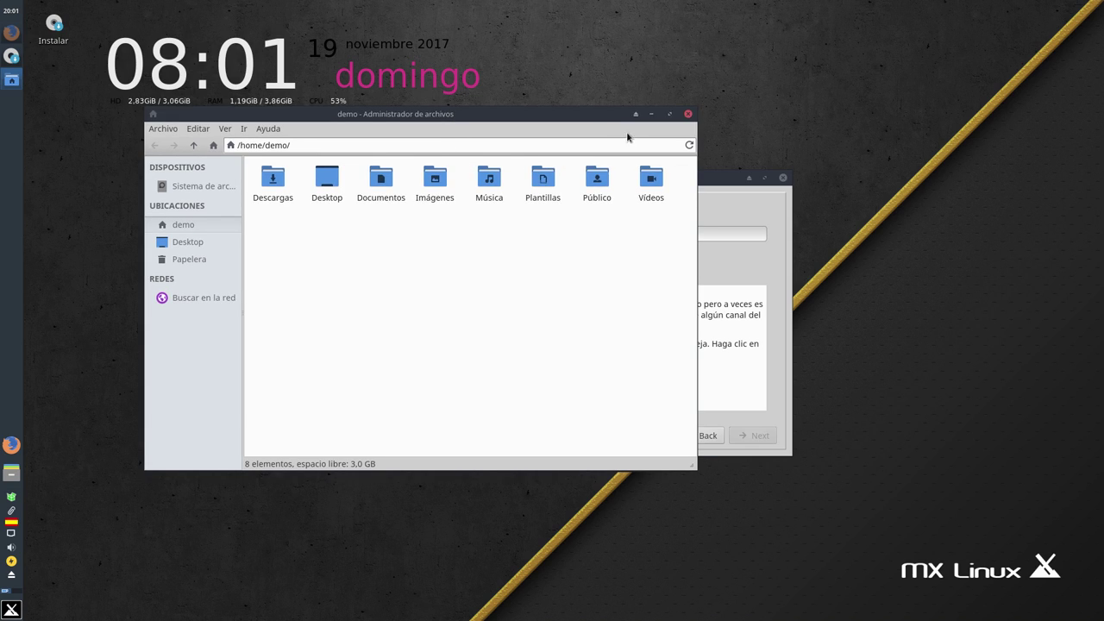
click(687, 113)
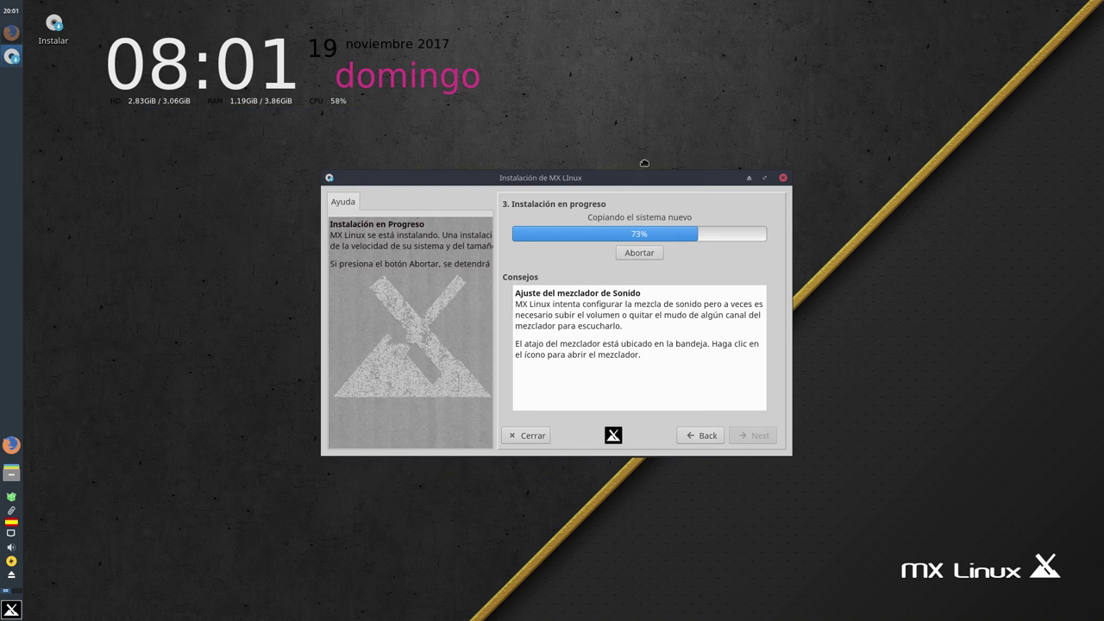
Shift the installer window up and right and bring up the tray's 46-update preview
drag(618, 183, 653, 159)
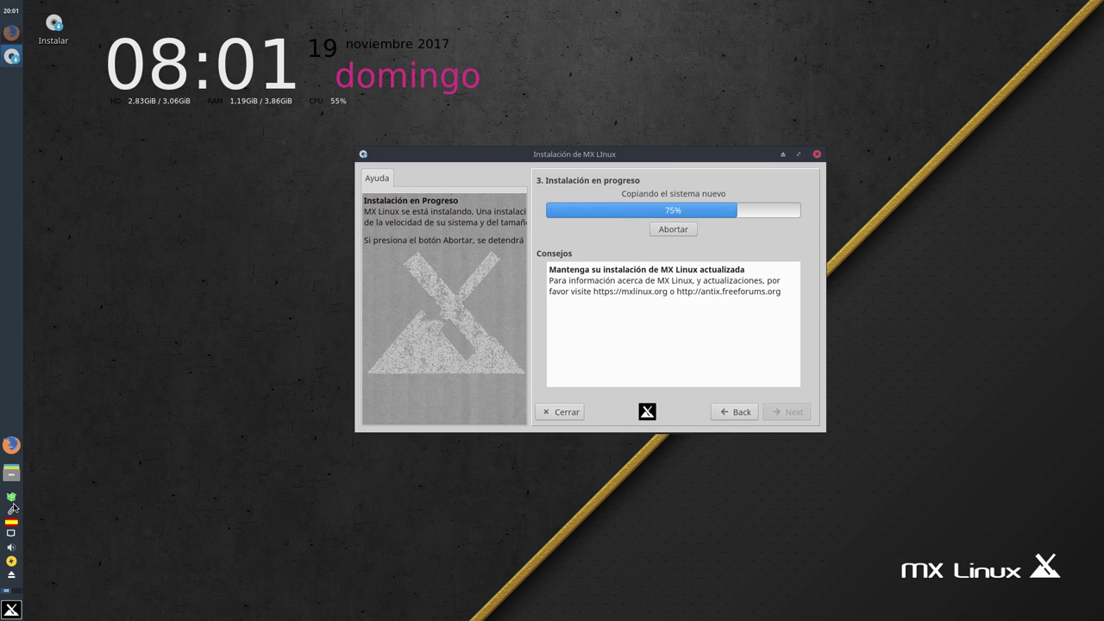
mouse_move(14, 501)
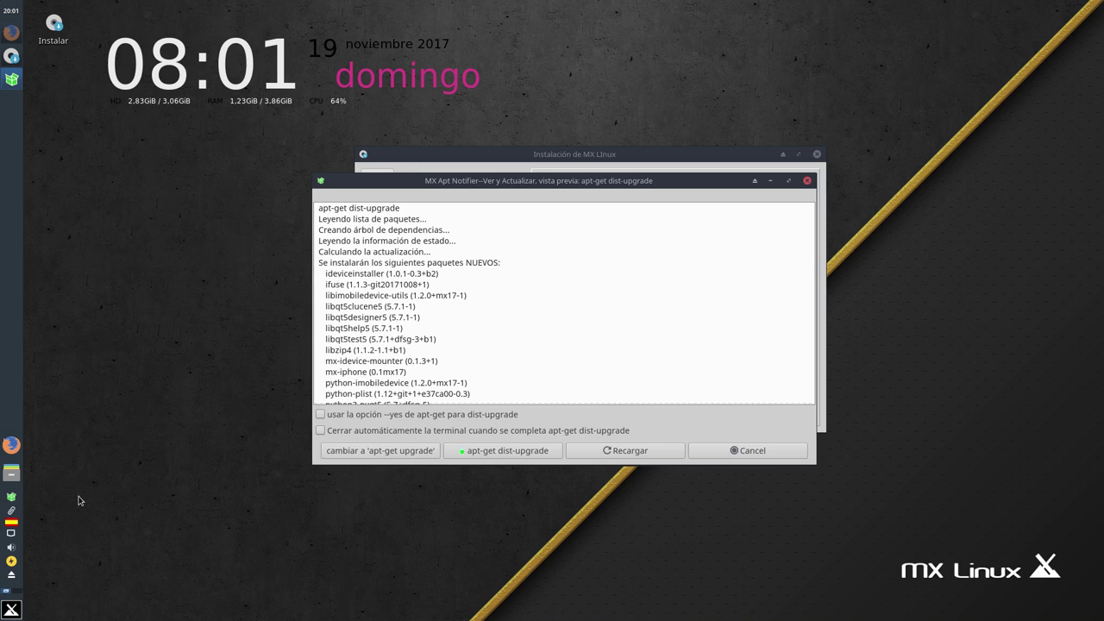
Place the Apt Notifier preview top-left, scroll to its 46-upgrade summary, and reorder windows
drag(535, 181, 369, 37)
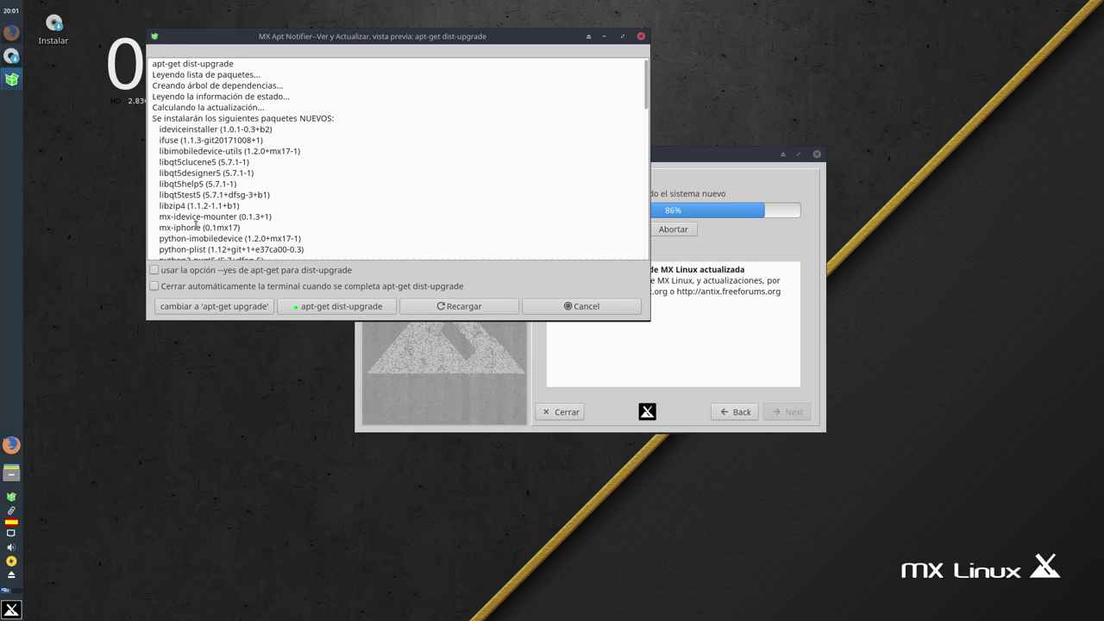
drag(648, 106, 572, 172)
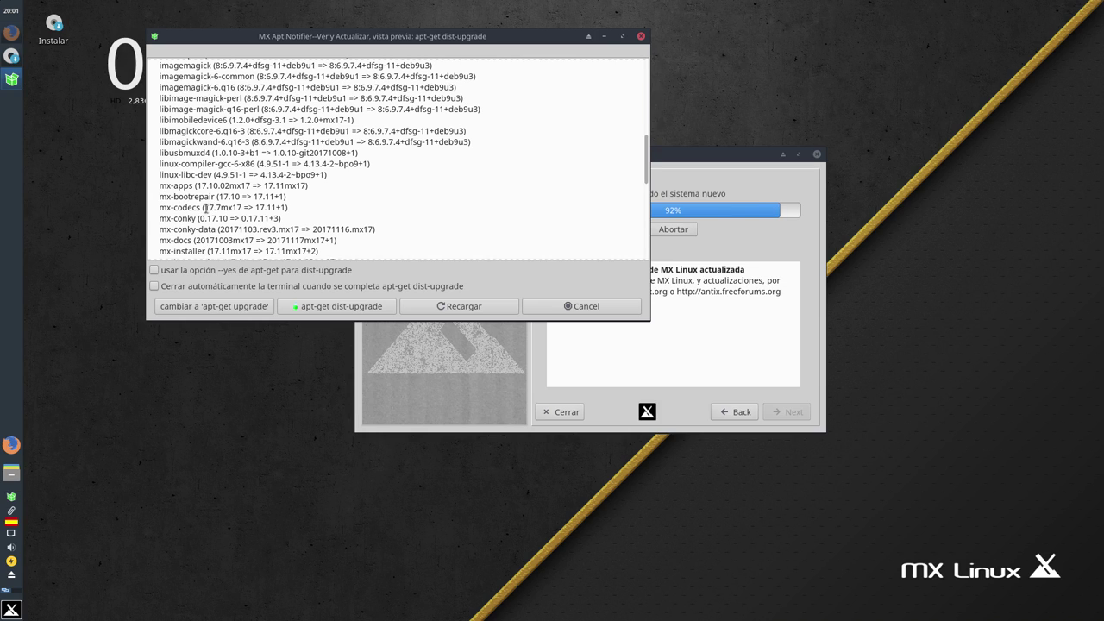
drag(646, 177, 645, 222)
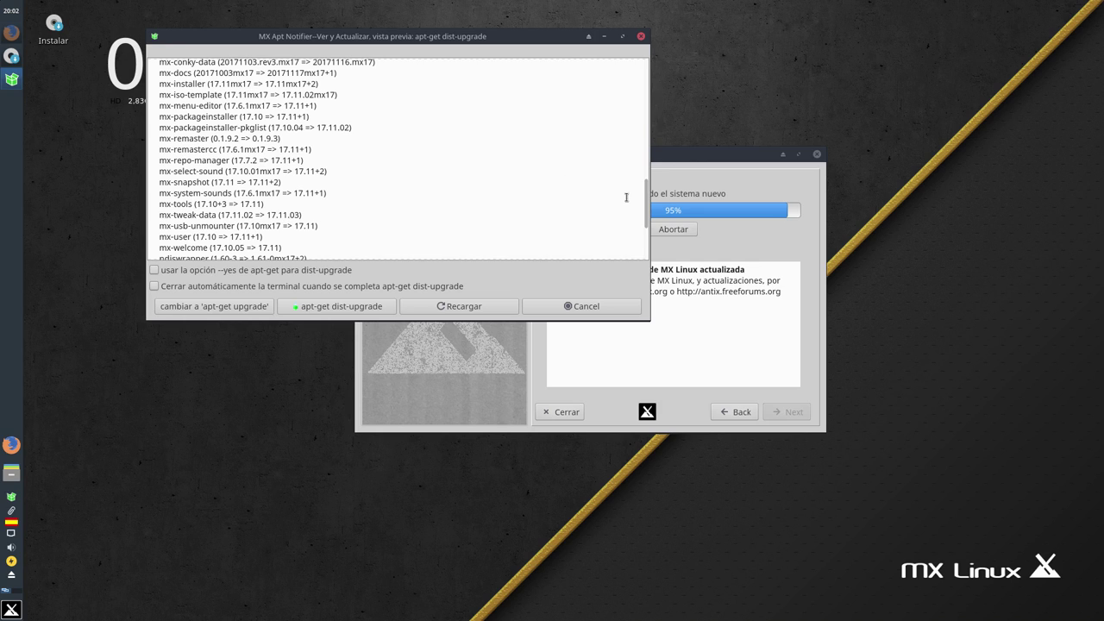
drag(648, 217, 641, 251)
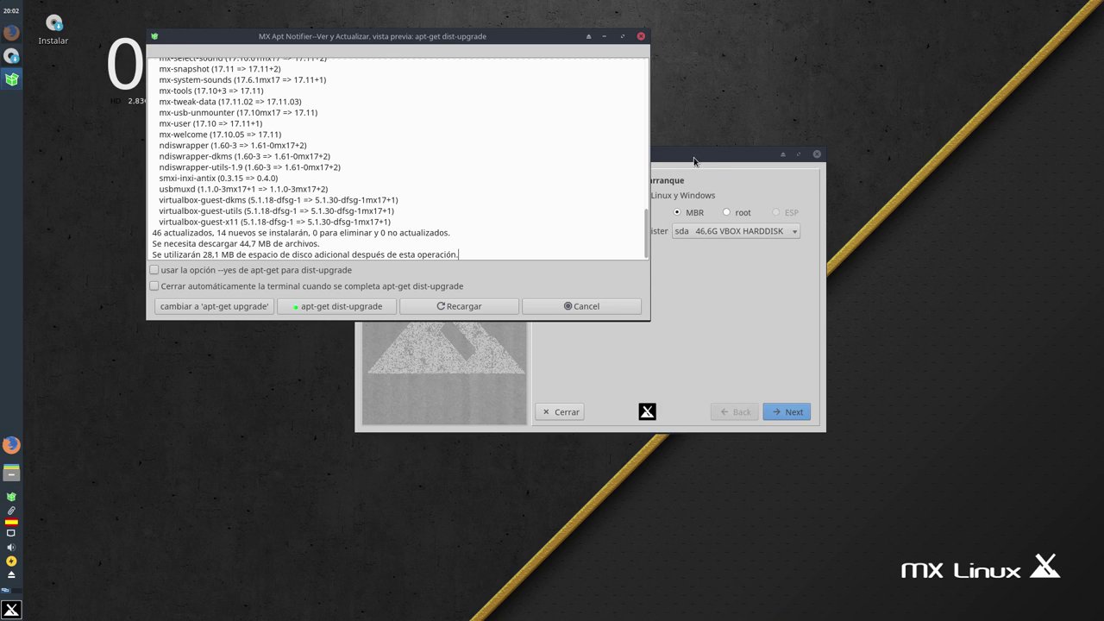
drag(693, 161, 713, 194)
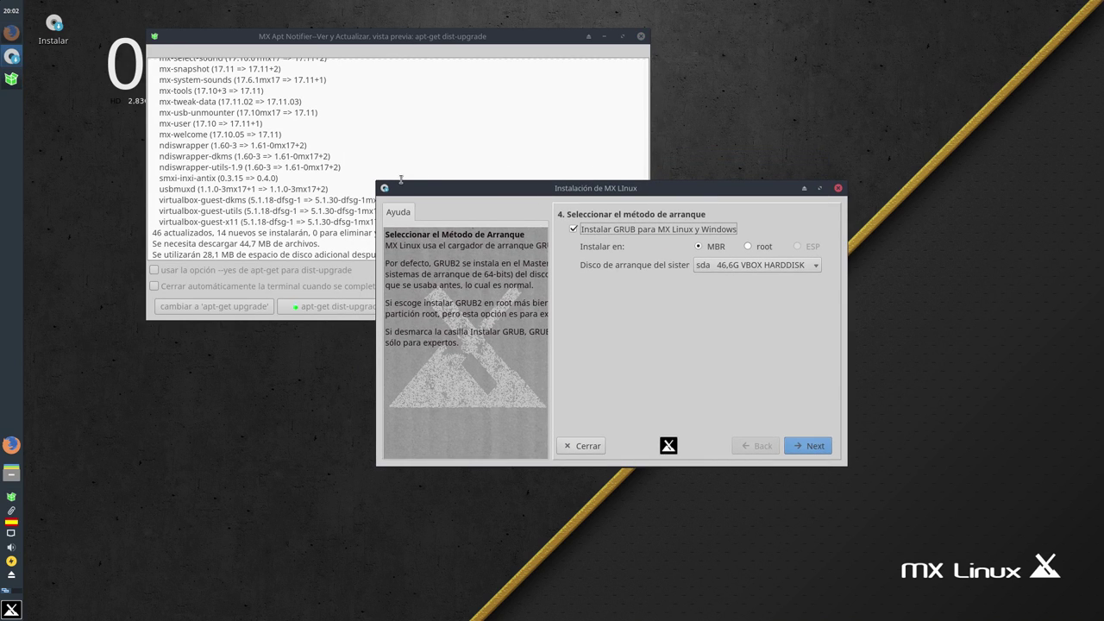
drag(290, 40, 251, 72)
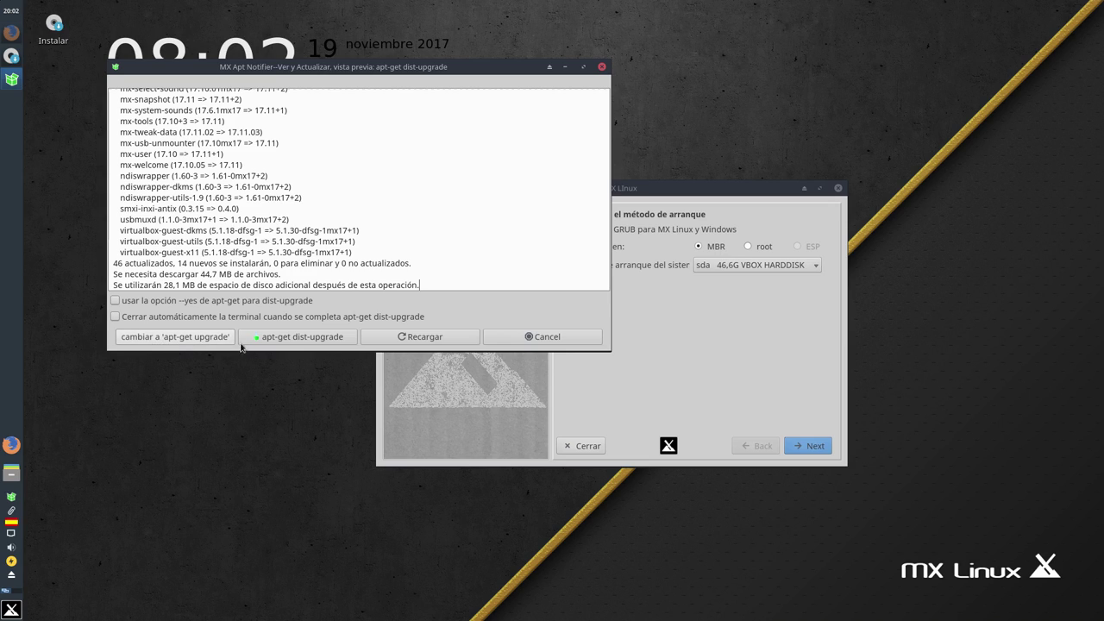
Close the update preview, toggle workspaces, and confirm installing GRUB on sda's MBR
click(602, 67)
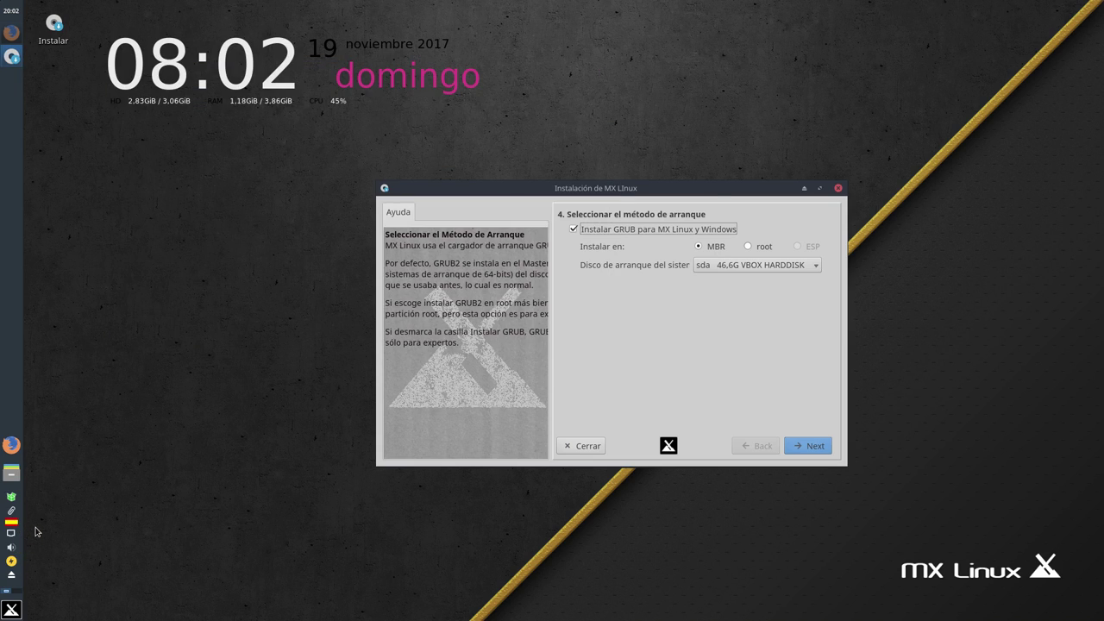
click(17, 592)
click(8, 593)
click(791, 442)
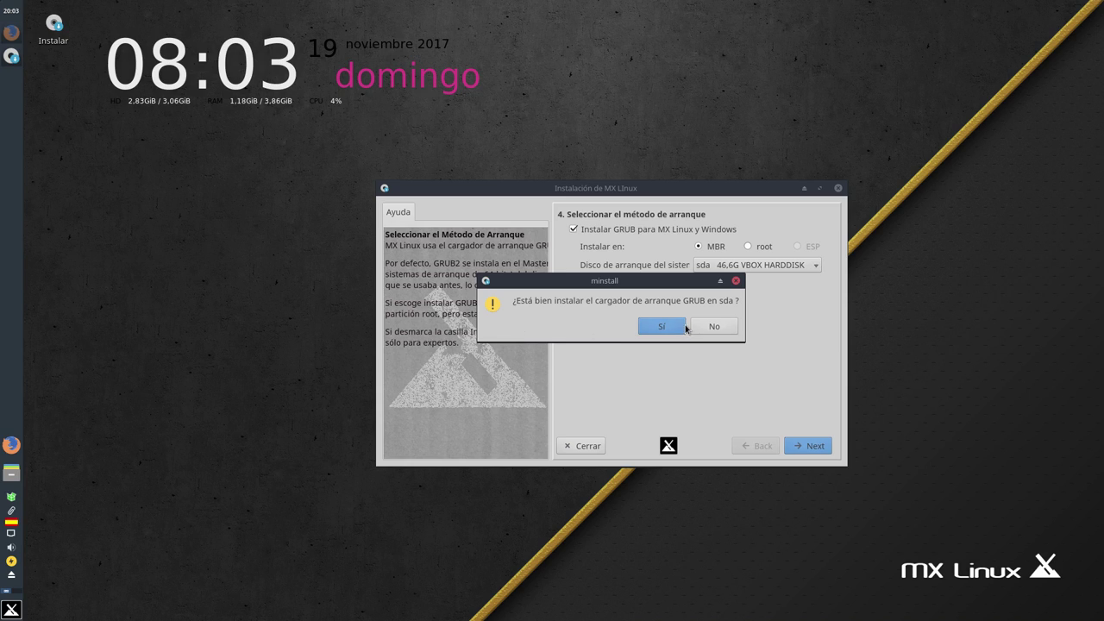
click(658, 327)
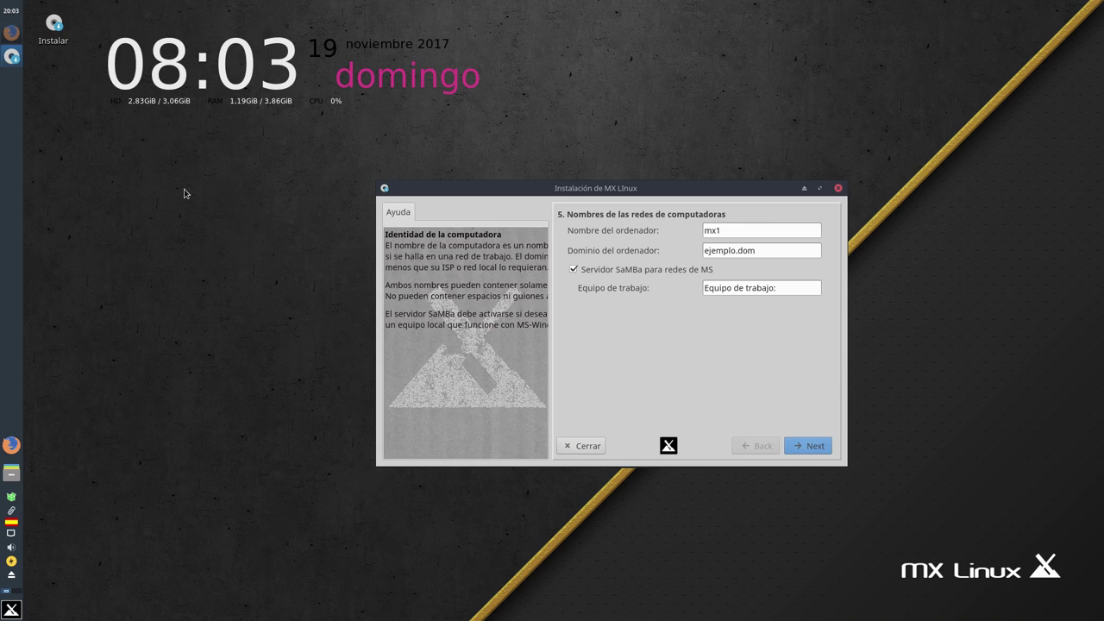
Set computer name mxvirtual, domain equipo.casa, and workgroup 'Equipo de trabajo: geek'
click(725, 230)
text(al)
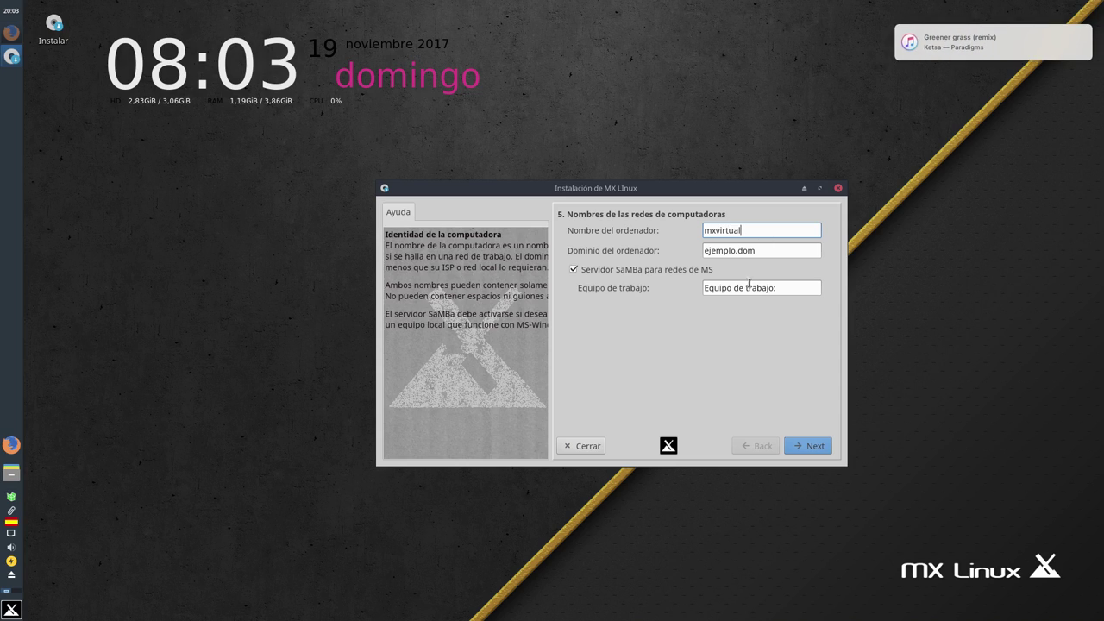
click(766, 251)
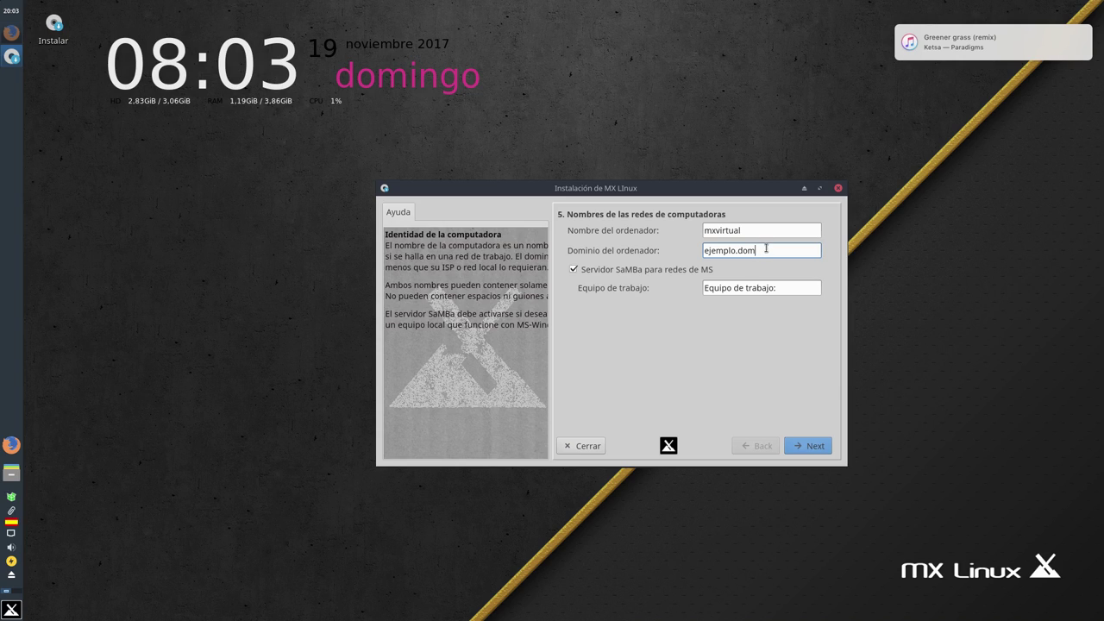
drag(765, 249, 693, 249)
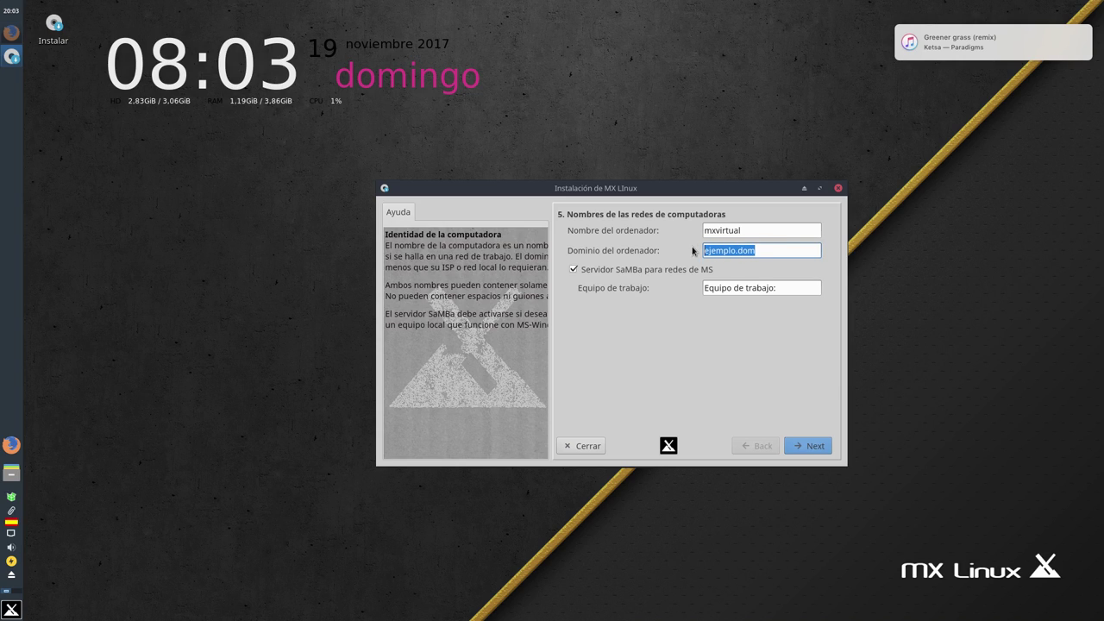
text(equipo.casa)
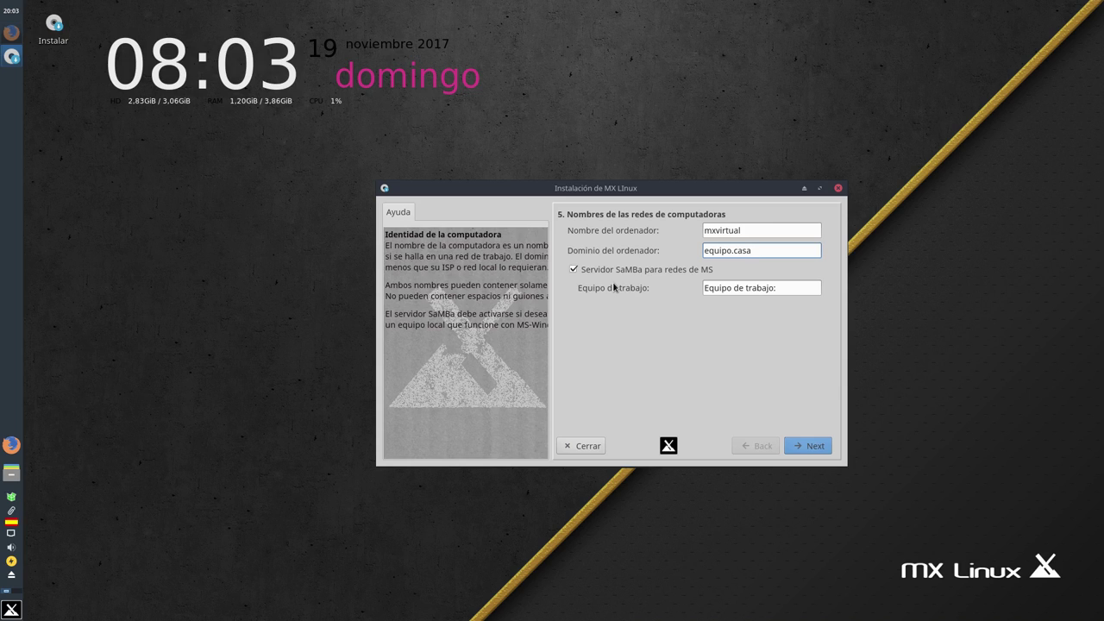
click(783, 291)
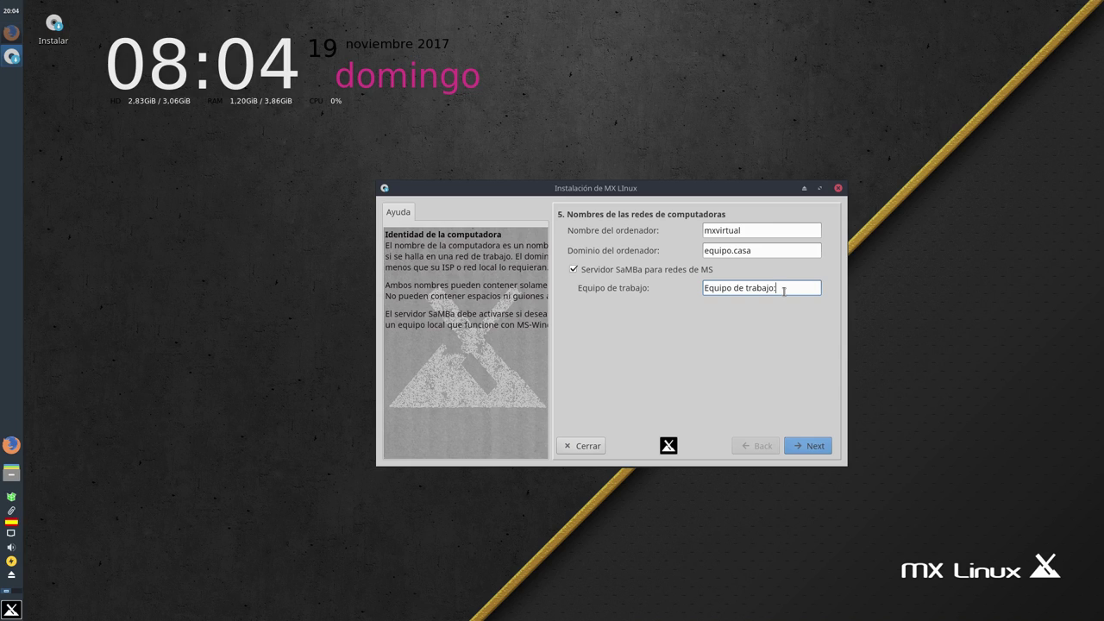
text(geek)
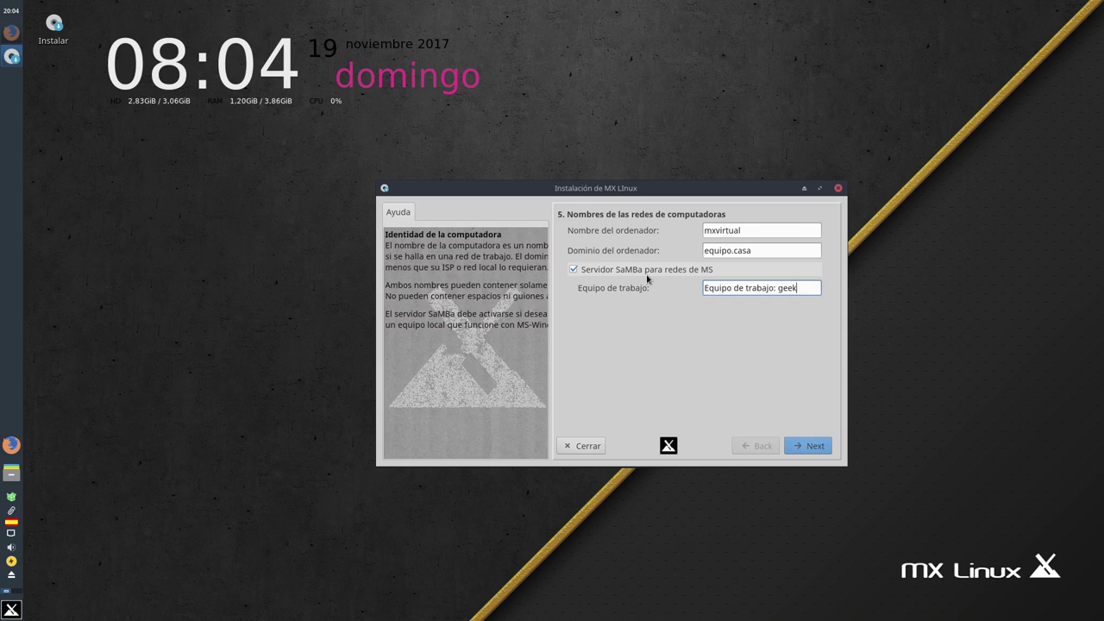
Accept the es keyboard, es_ES.UTF-8 locale and Europe/Madrid timezone to reach the step 7 accounts page
click(810, 445)
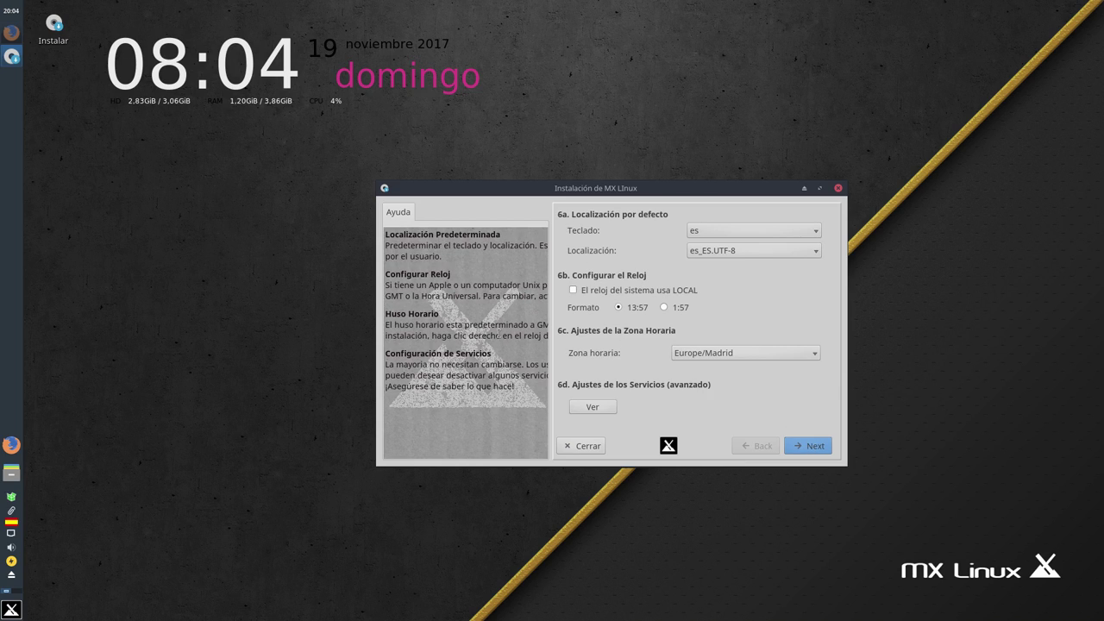
drag(621, 191, 546, 191)
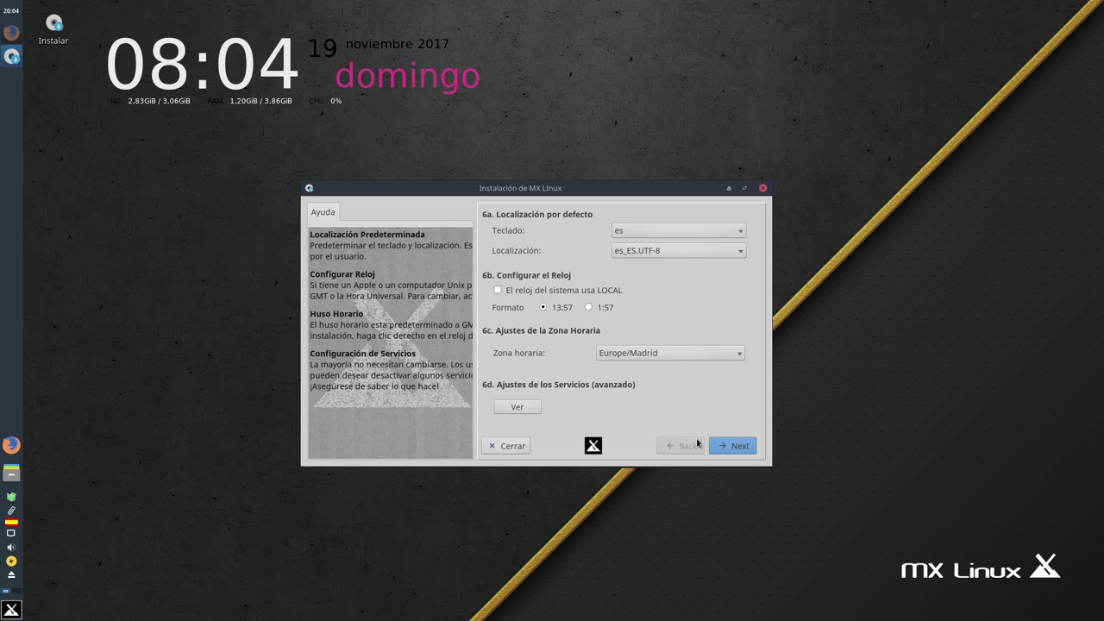
click(731, 447)
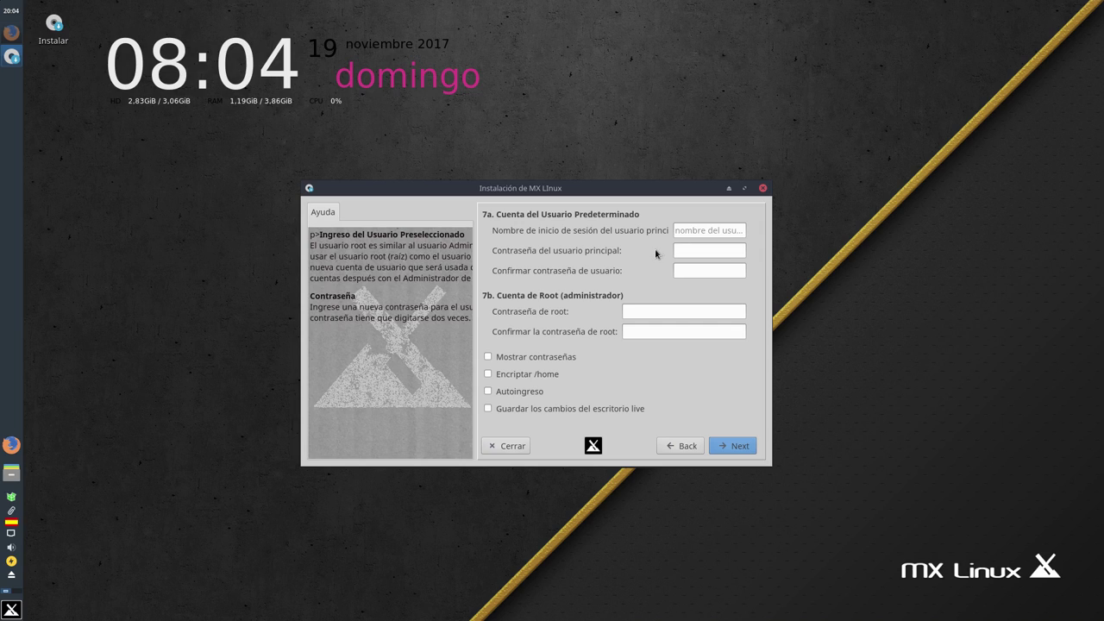
Enter the default user's login name, then the user password and its confirmation
click(703, 231)
text(yoyo)
click(697, 249)
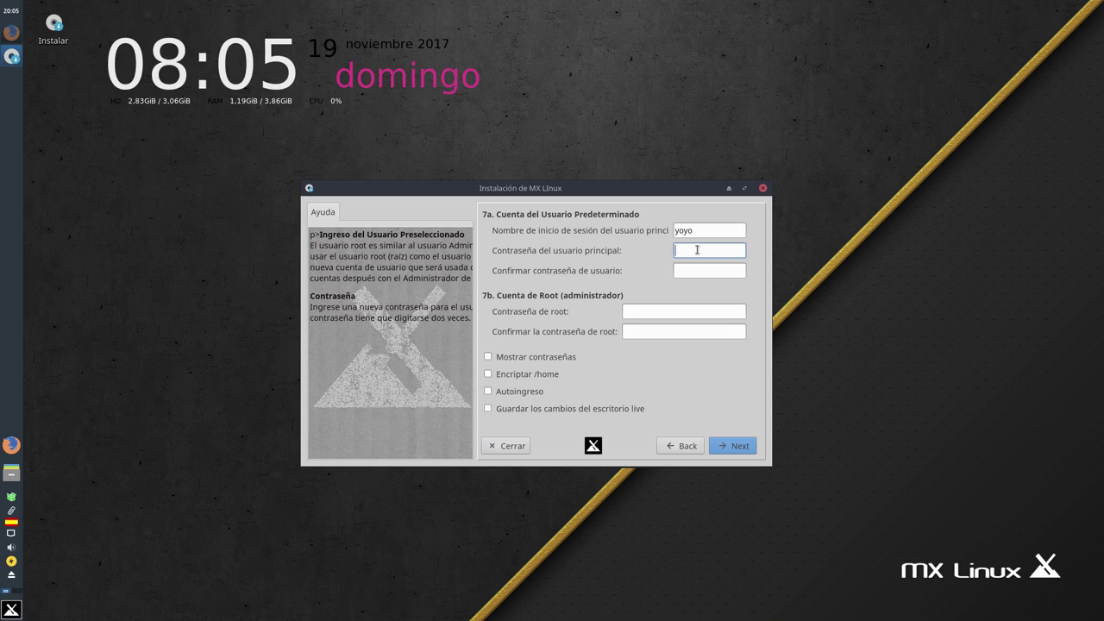
text(•••••••)
click(696, 270)
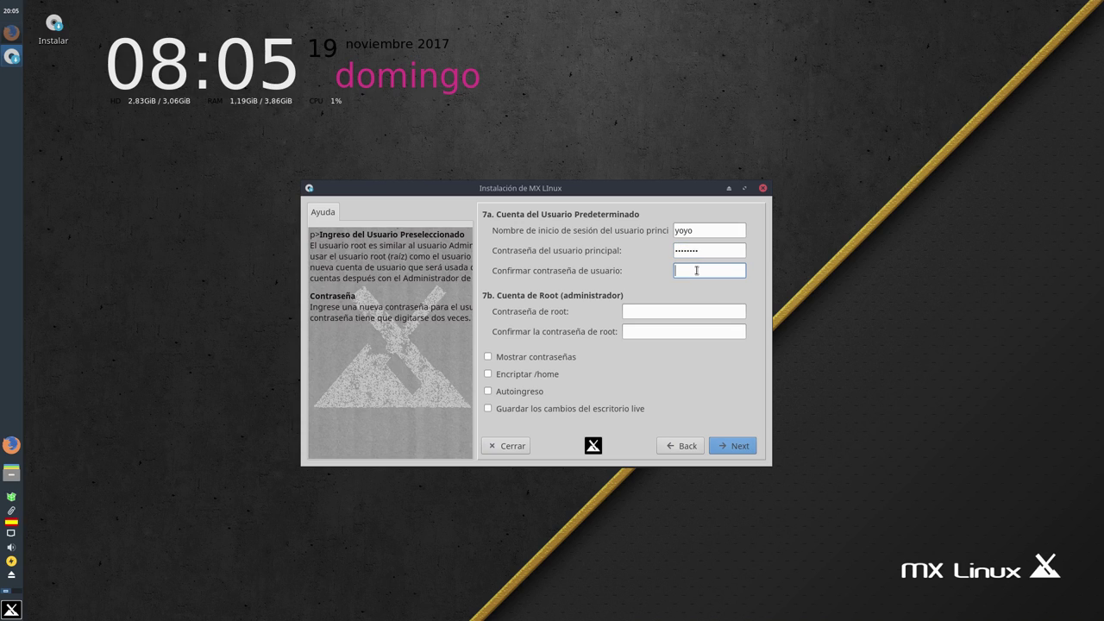
text(•••••••)
Enter and confirm the root password, then continue past the accounts page
click(652, 310)
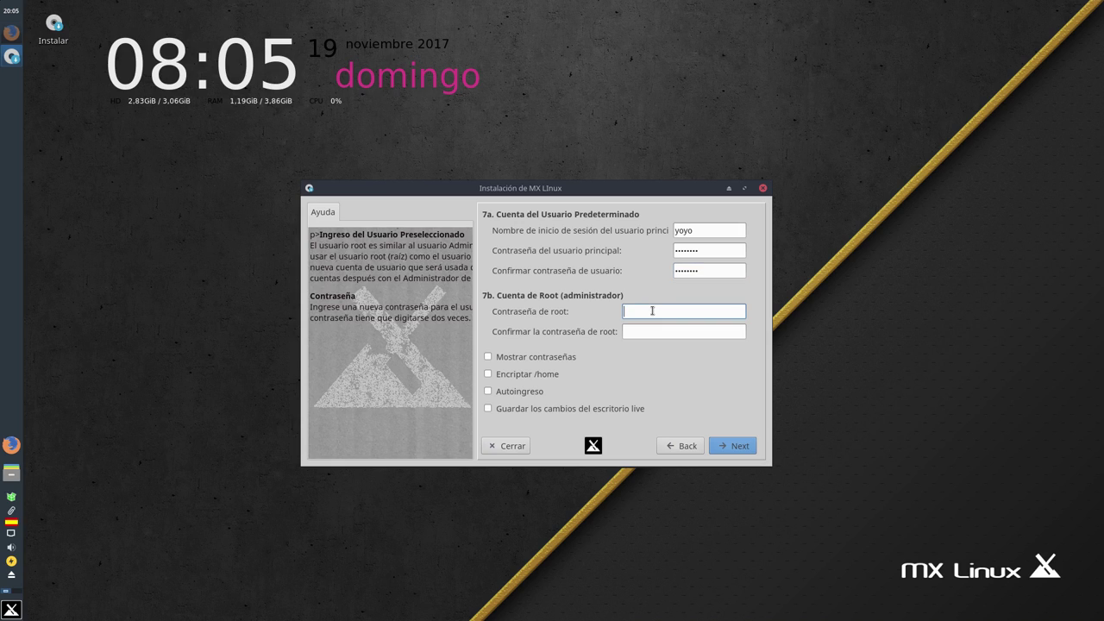
text(********)
click(648, 330)
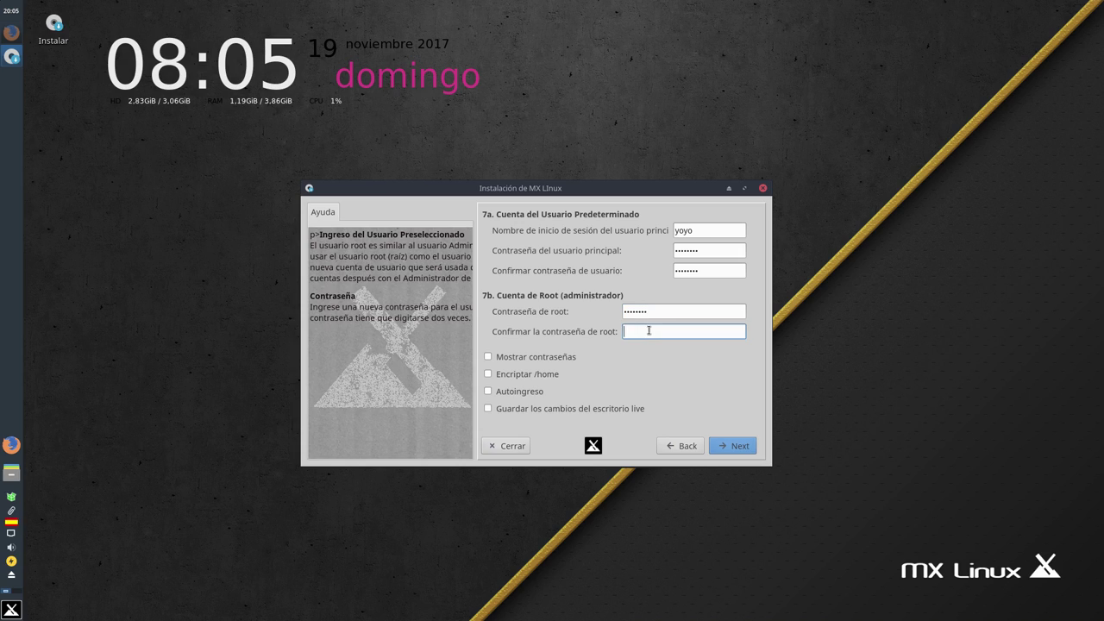
text(********)
click(733, 446)
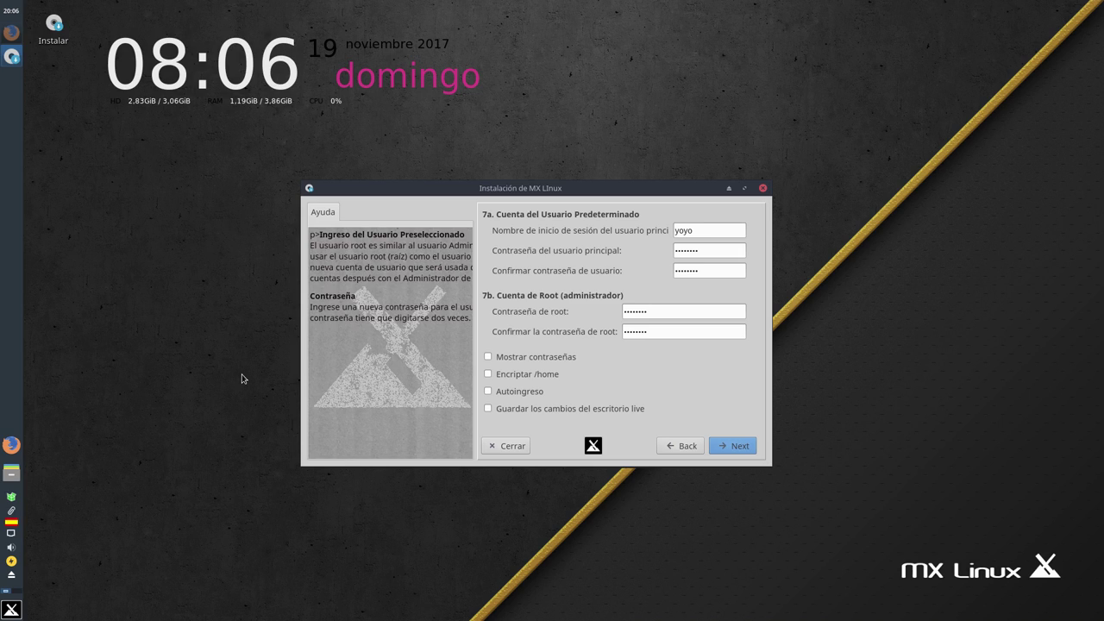
Go on to the Recordatorios page, choose Terminar, and answer Sí to restart now
key(Return)
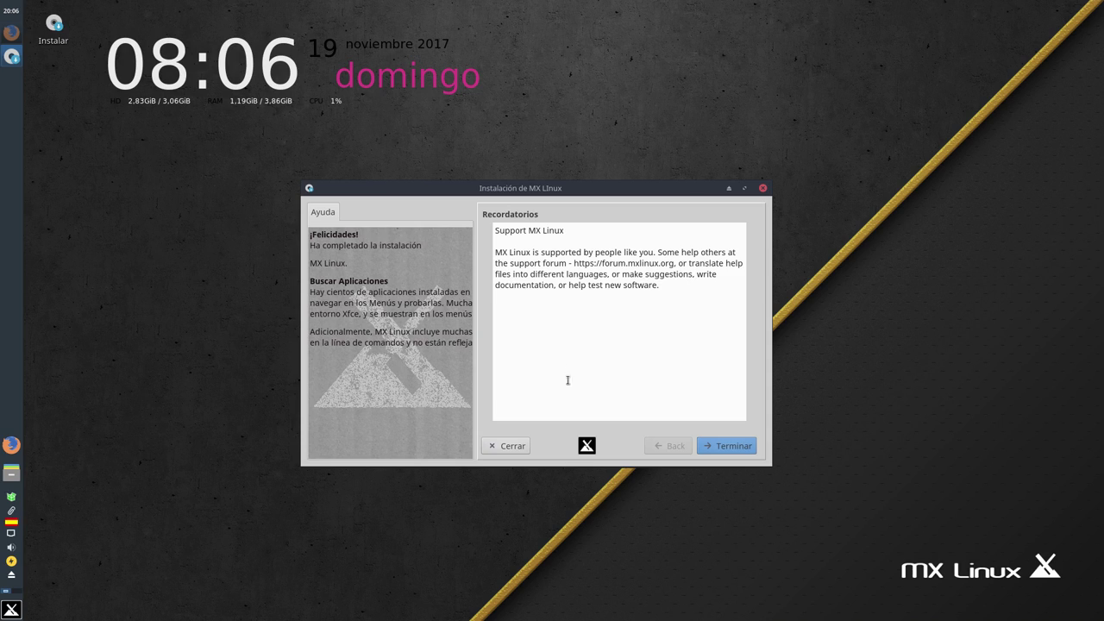
click(737, 446)
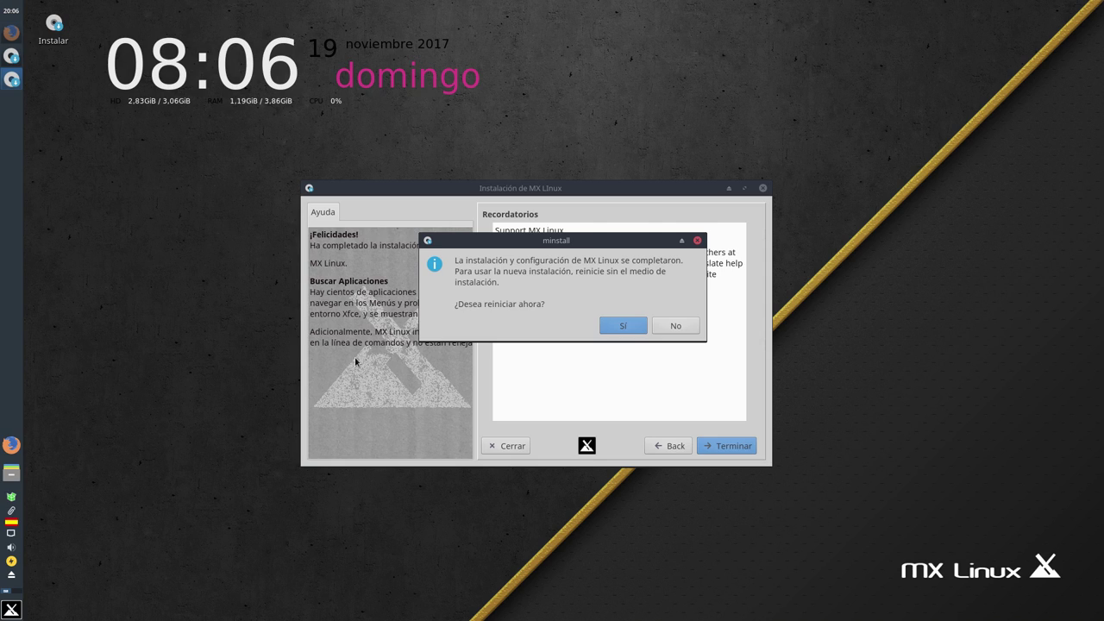
click(613, 329)
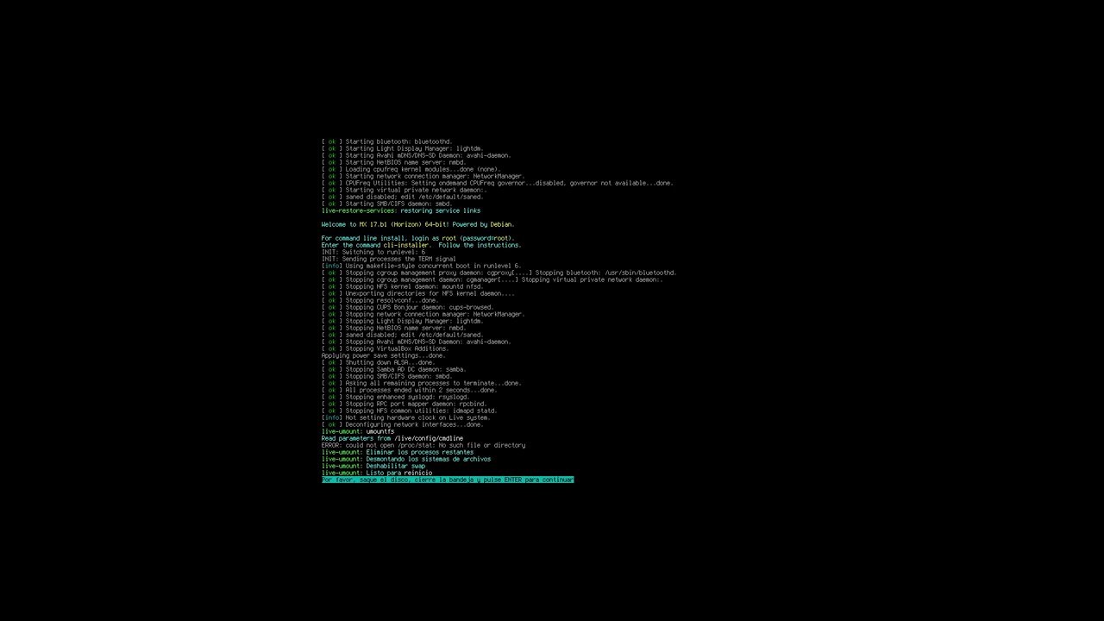
Let the machine reboot and start the MX GNU/Linux entry from the GRUB menu
key(Return)
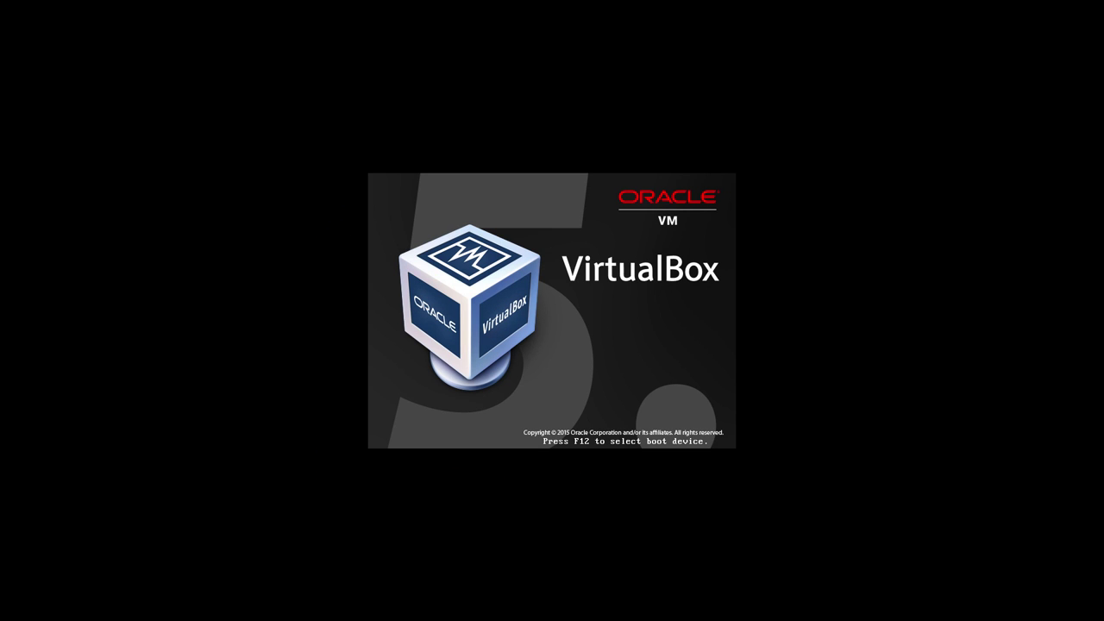
key(Down)
key(Up)
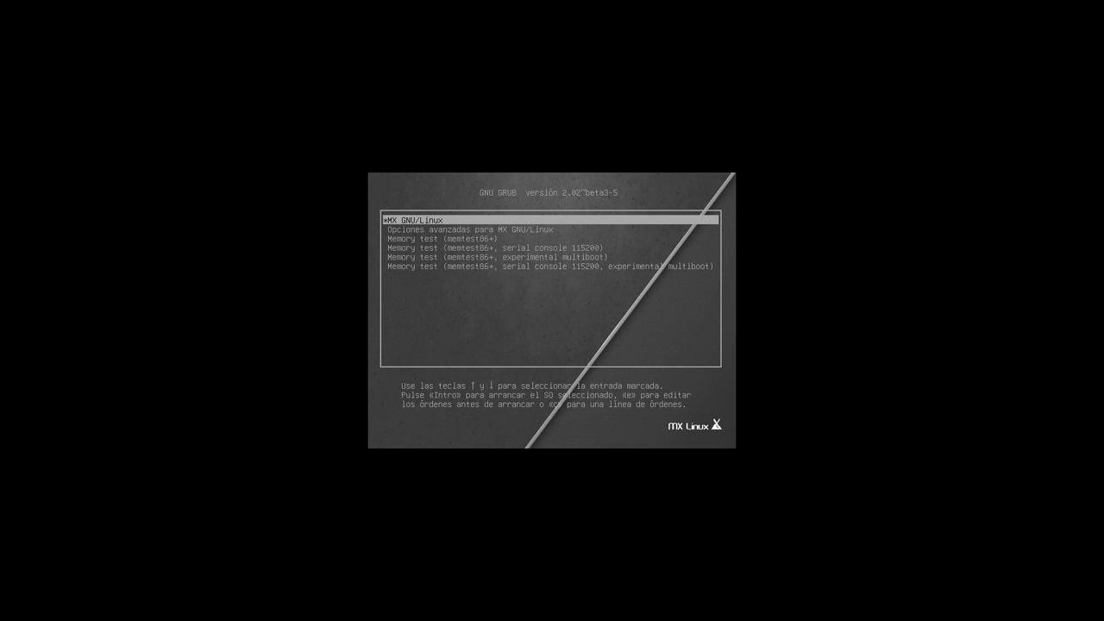
key(Return)
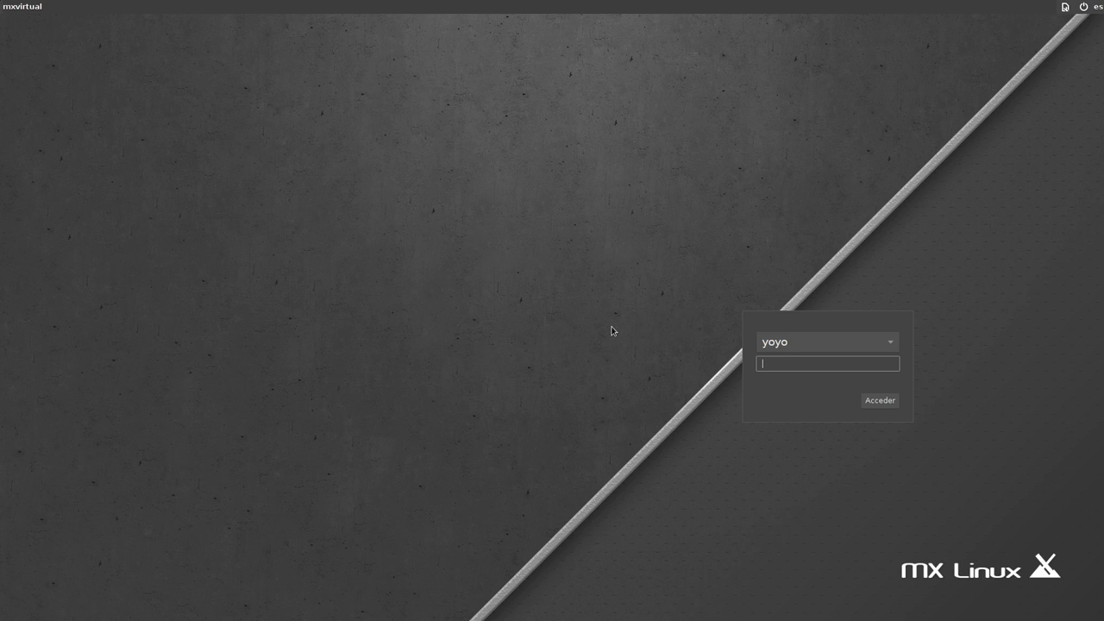
Log in with the user's password and shift the MX Bienvenida window slightly left
key(Return)
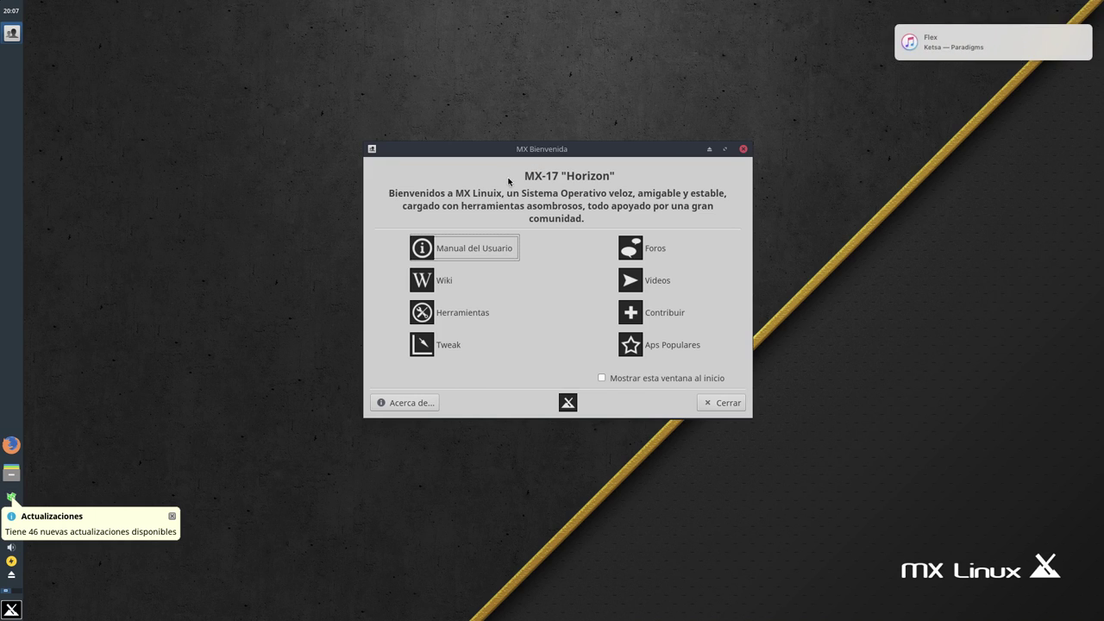
drag(574, 152, 510, 154)
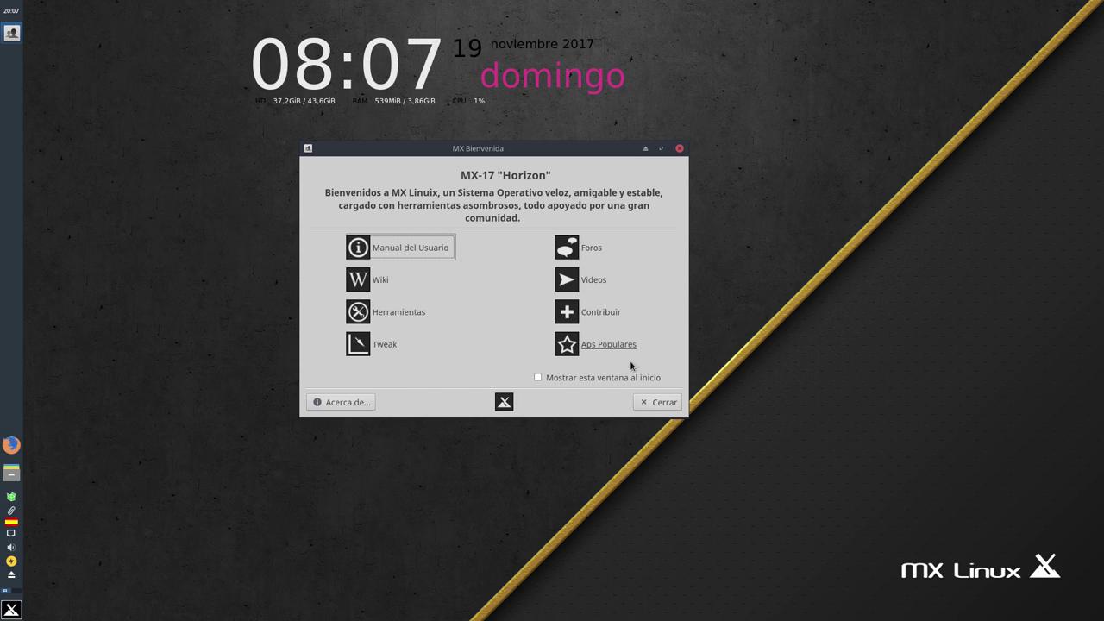
Close MX Bienvenida, then browse the Oficina, Internet and Gráficos menu categories, ending on Favoritas
click(653, 407)
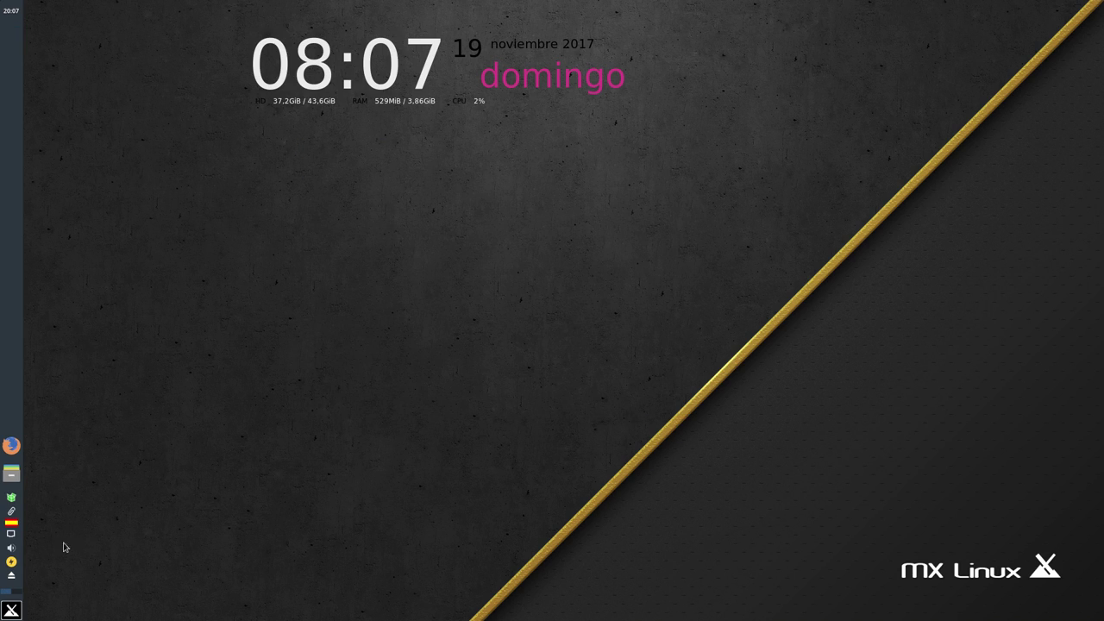
click(11, 609)
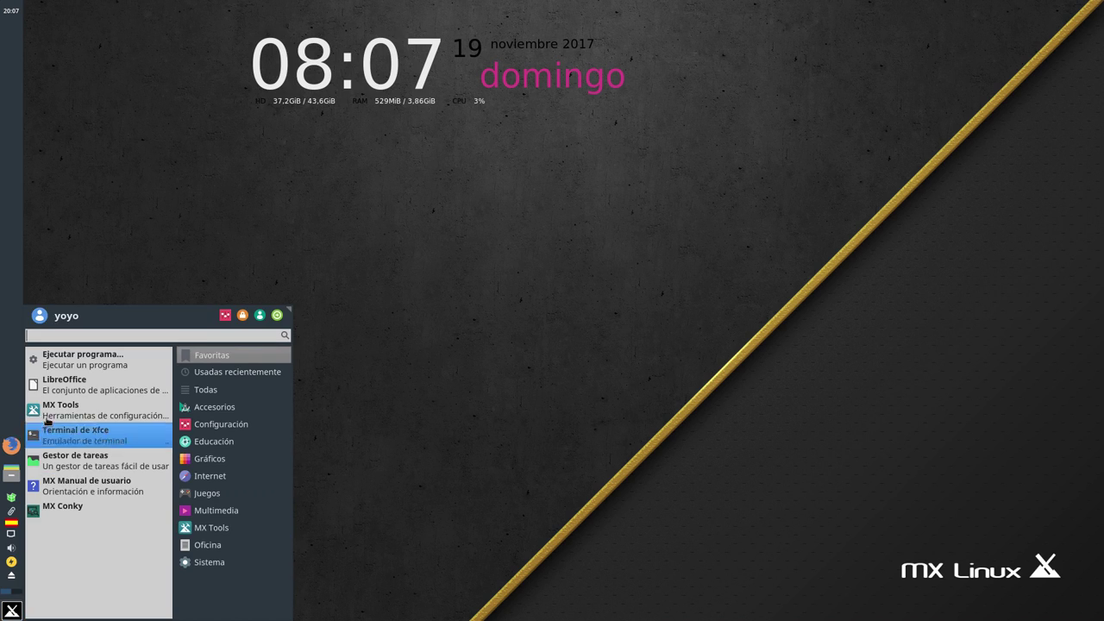
click(194, 541)
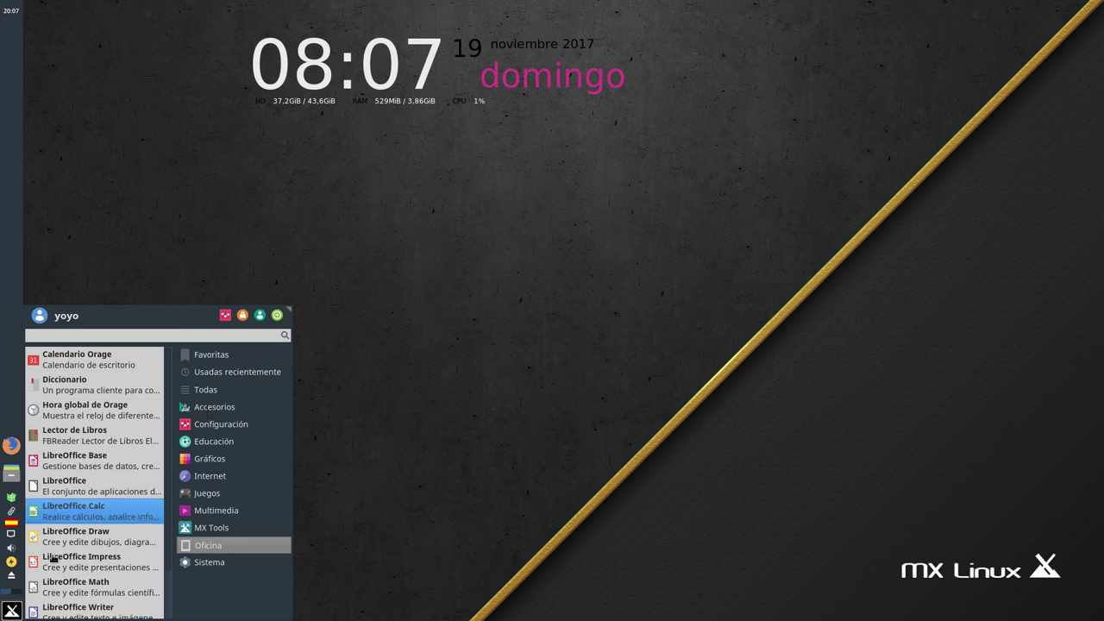
click(210, 476)
click(216, 458)
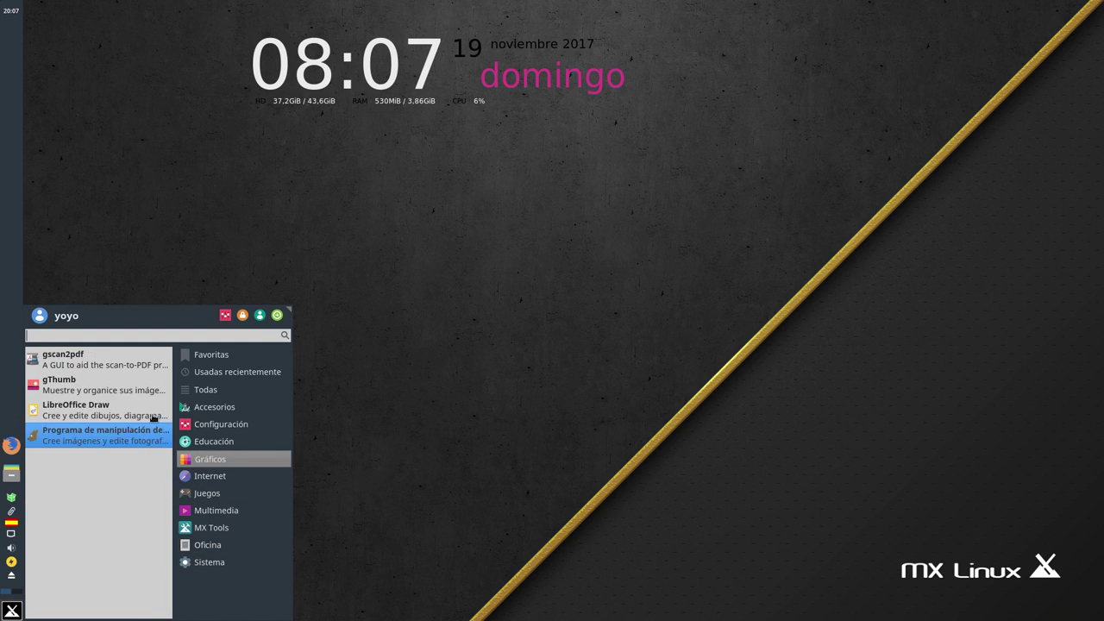
click(216, 371)
click(214, 357)
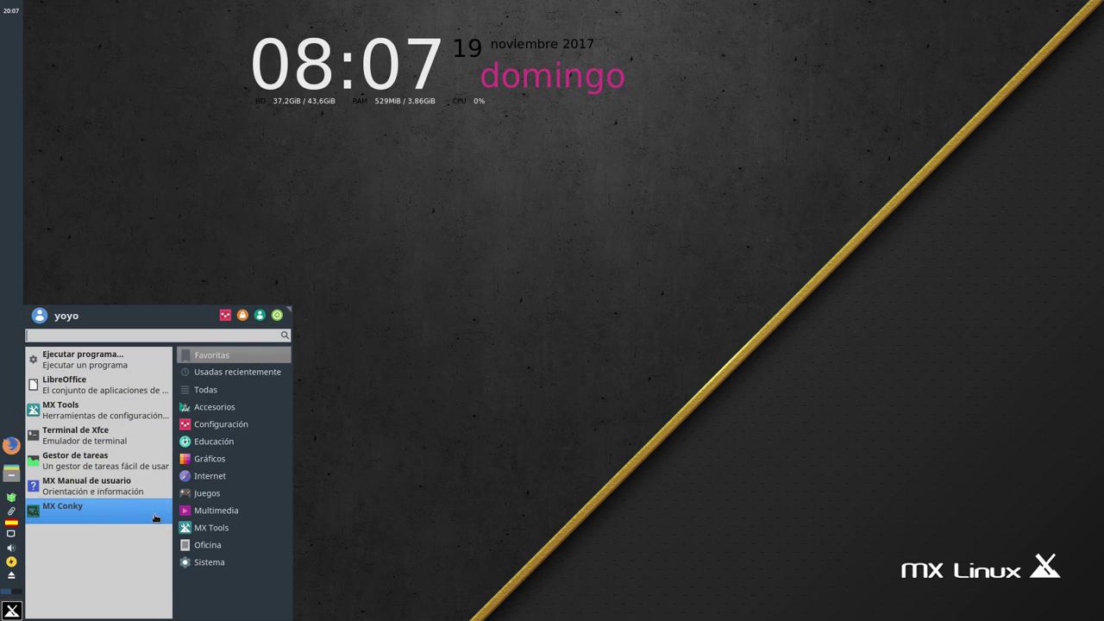
Launch MX Conky, move its MX-Gotham settings window right, then close it
click(87, 511)
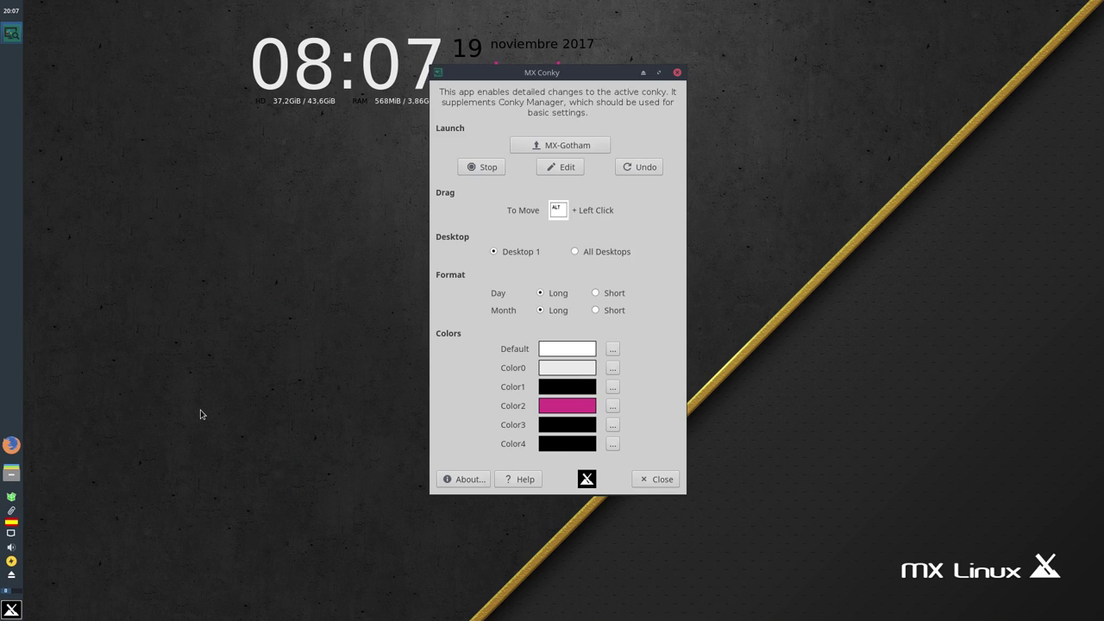
drag(533, 75, 777, 120)
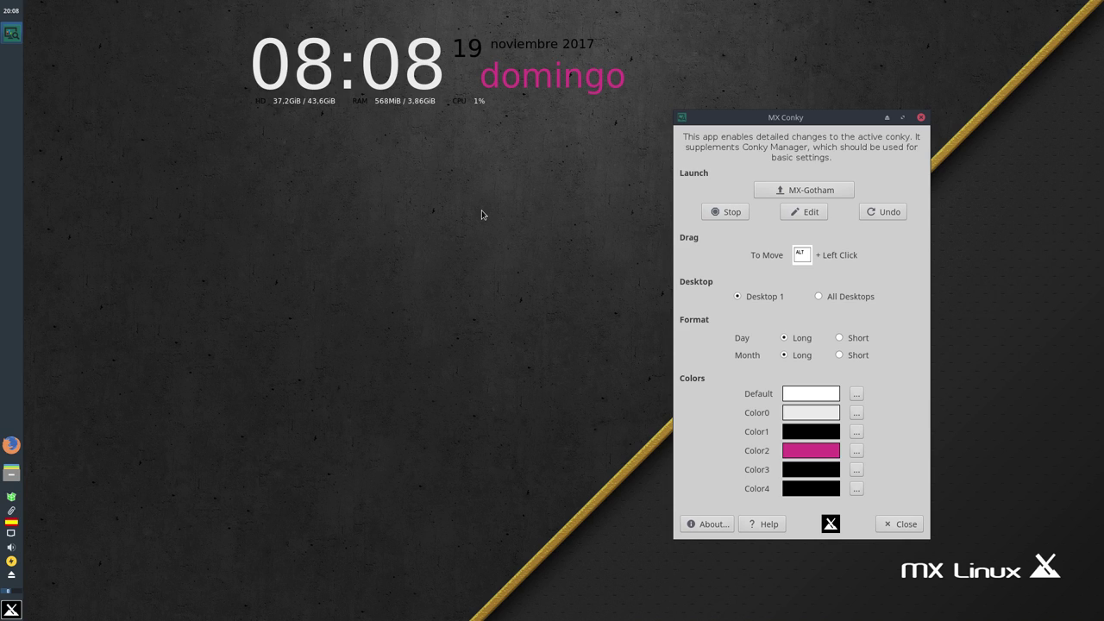
click(901, 526)
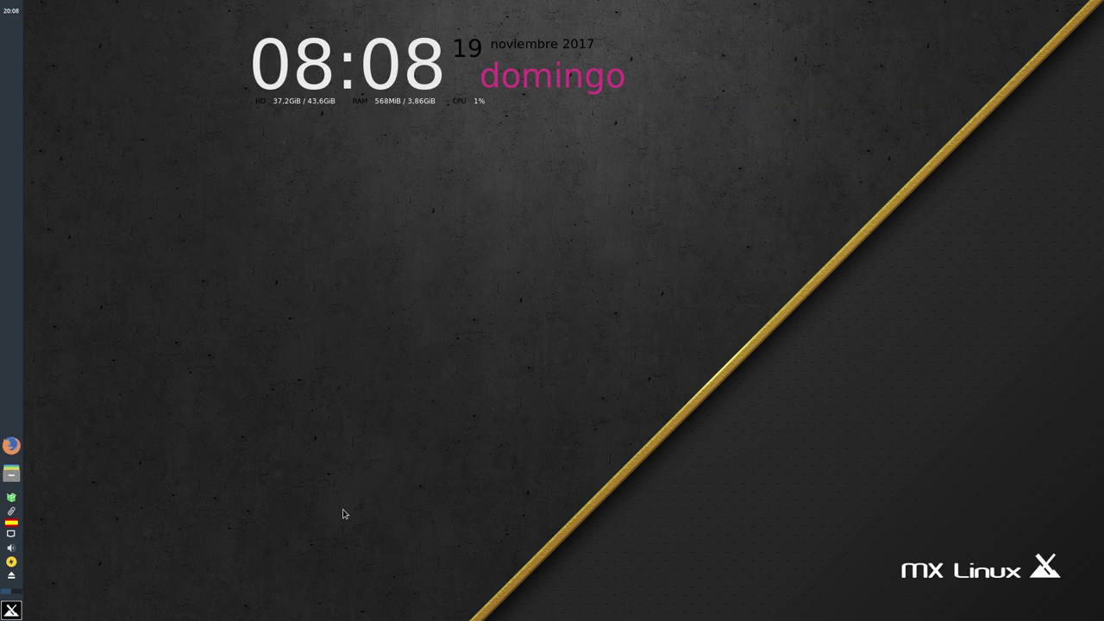
click(12, 499)
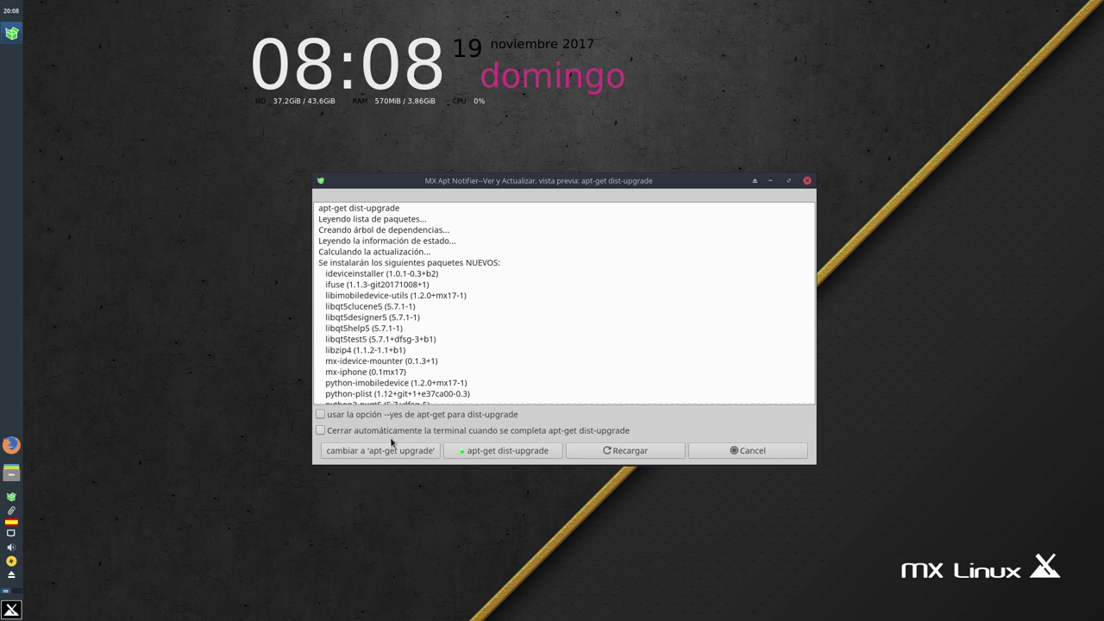
drag(508, 181, 457, 197)
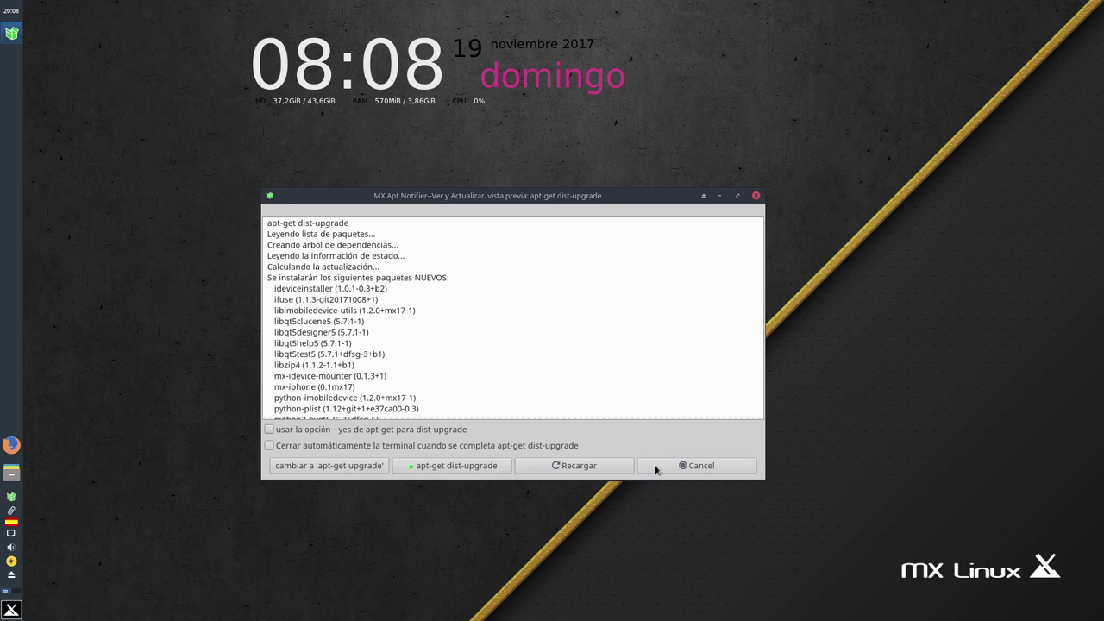
click(713, 466)
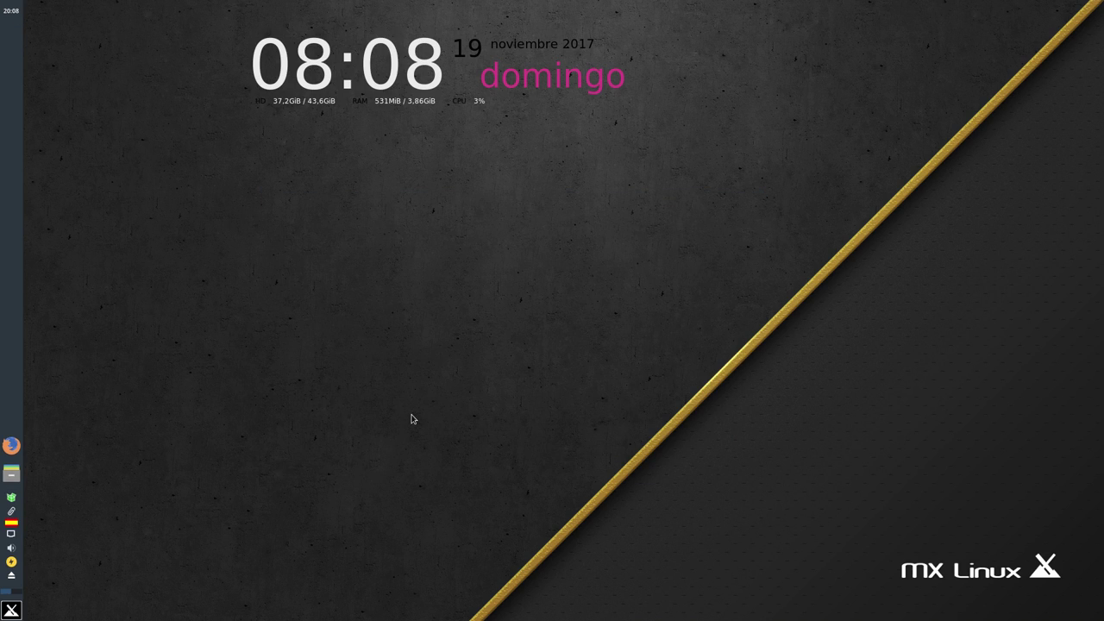
Launch Terminal de Xfce from the menu, then move and enlarge its window
click(11, 610)
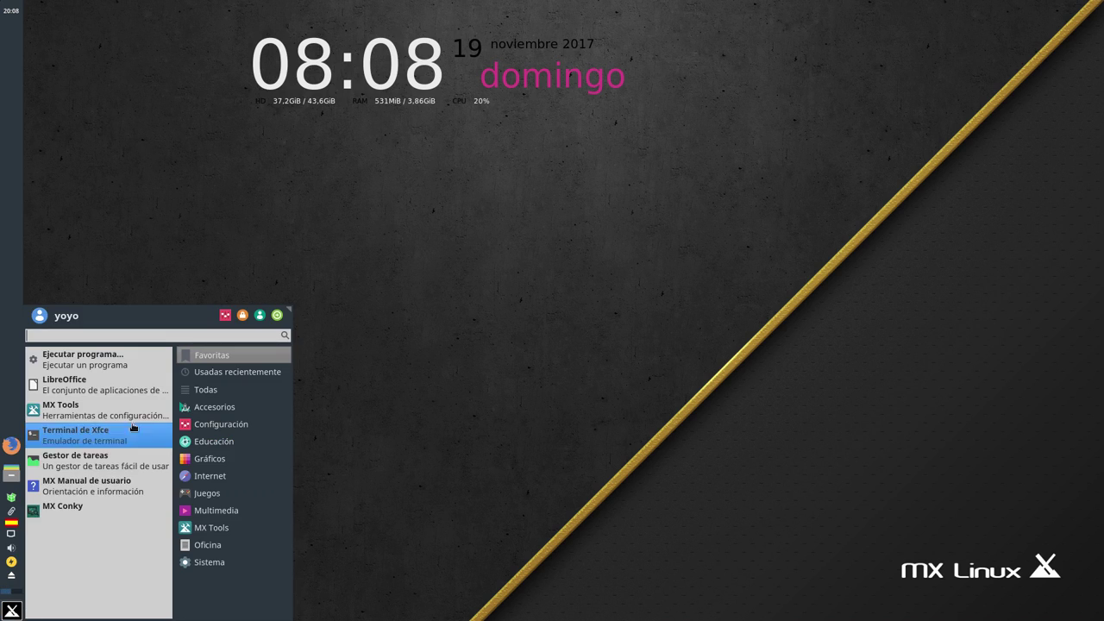
click(129, 434)
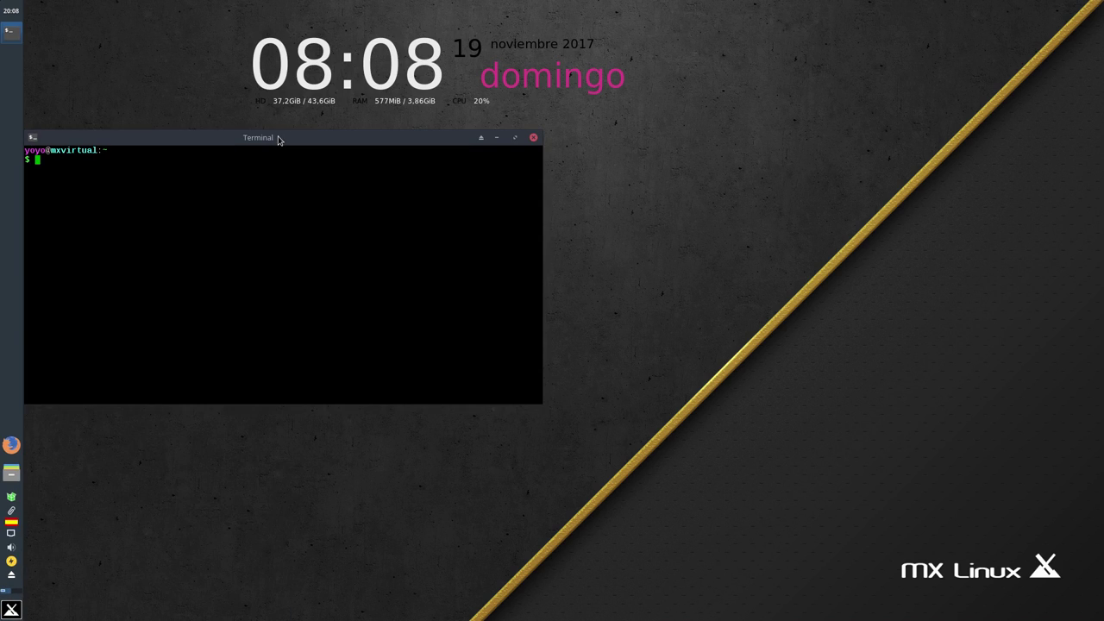
drag(279, 137, 336, 70)
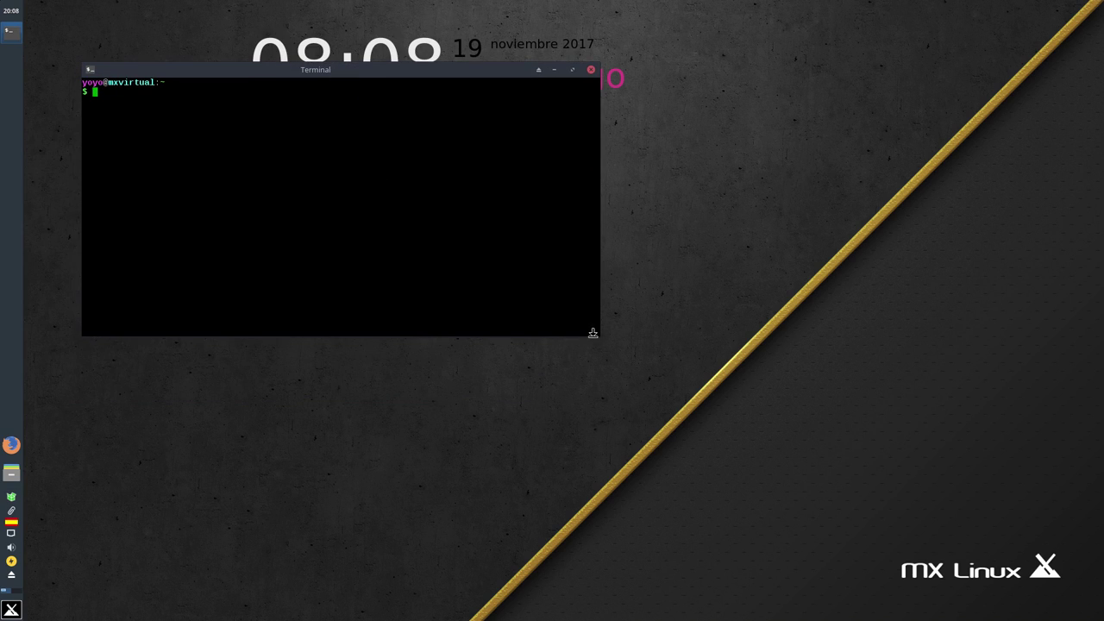
drag(594, 332, 951, 511)
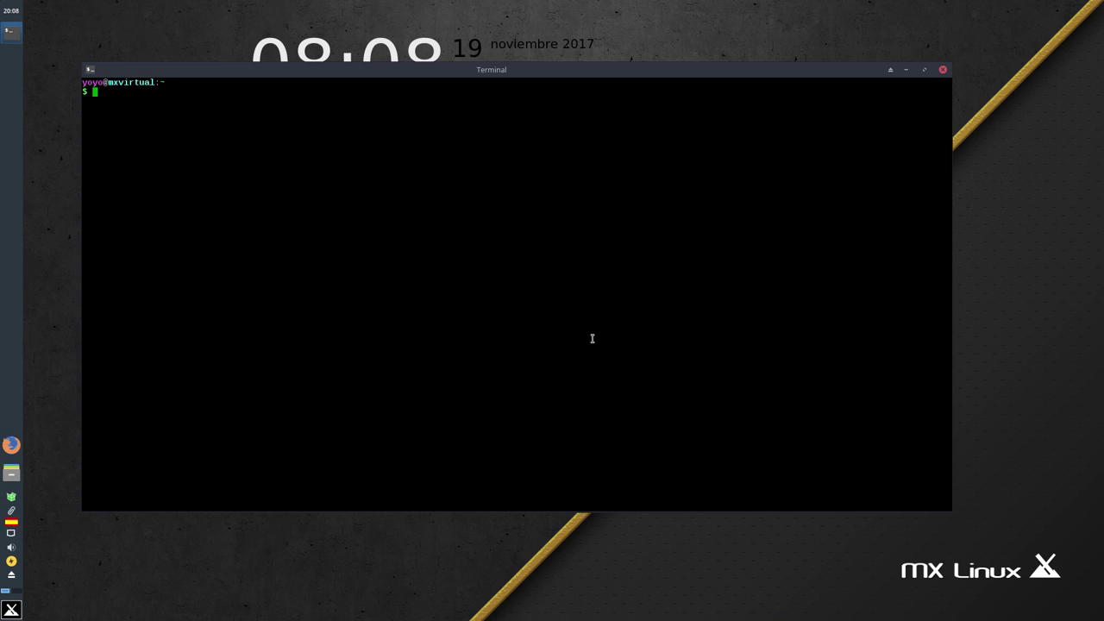
Run inxi -Fxz to print the full system information report
text(INXI -)
key(BackSpace)
key(BackSpace)
key(BackSpace)
key(BackSpace)
key(BackSpace)
key(BackSpace)
text(inxi -Fxz)
key(Return)
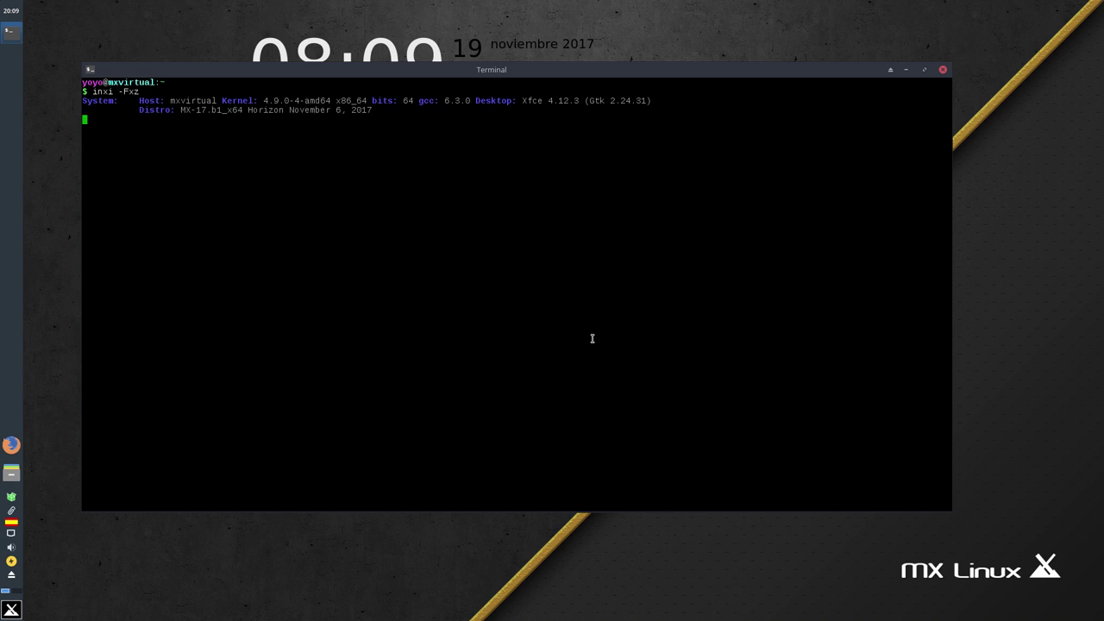